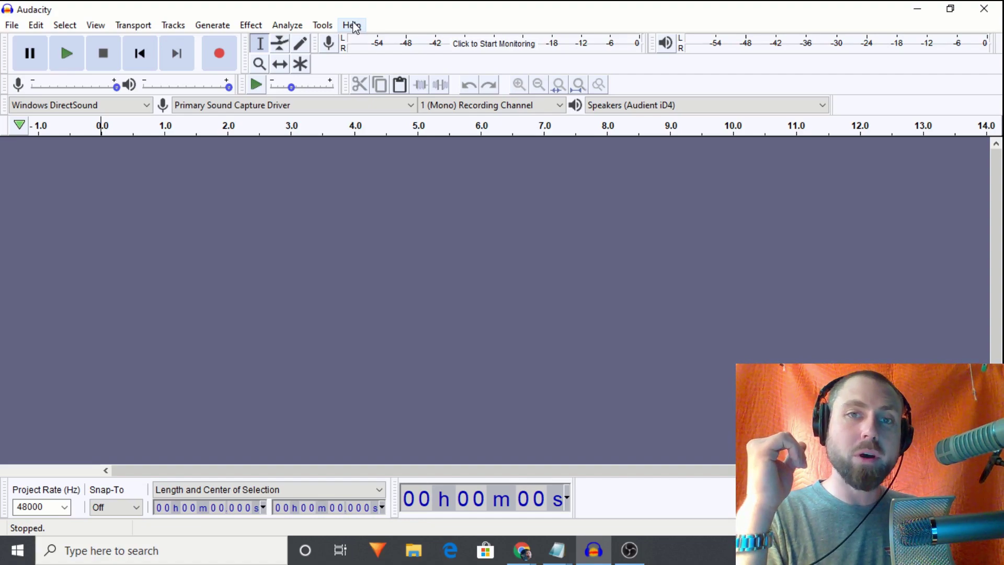
Check the installed Audacity version in the program's About information and close it.
{"action": "left_click", "coordinate": [355, 25]}
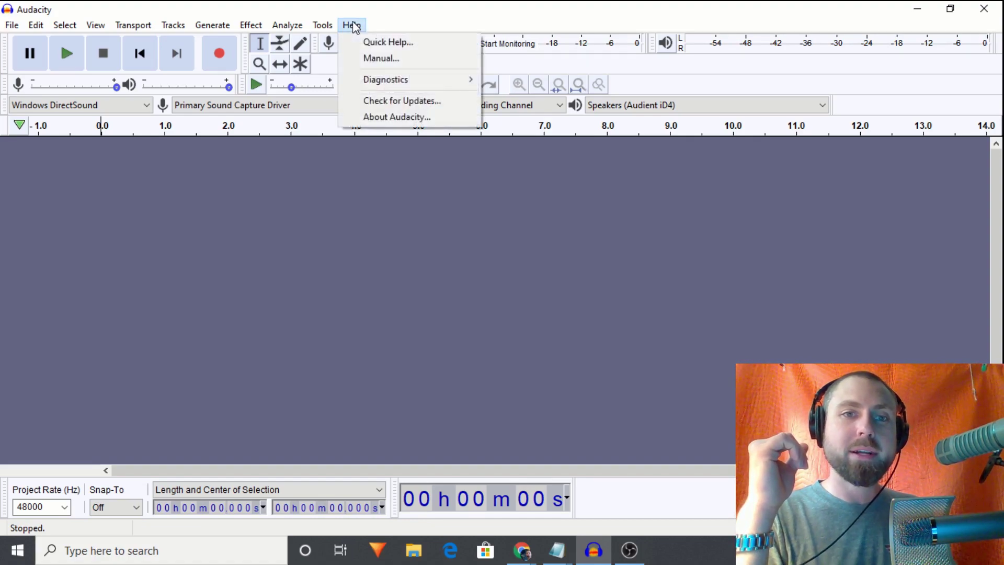
{"action": "left_click", "coordinate": [393, 118]}
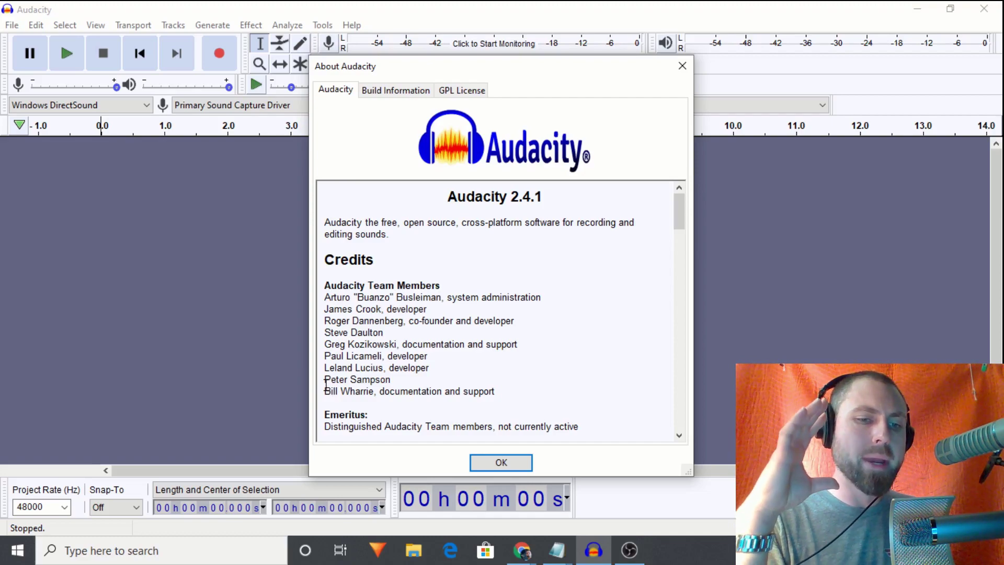
{"action": "left_click", "coordinate": [677, 71]}
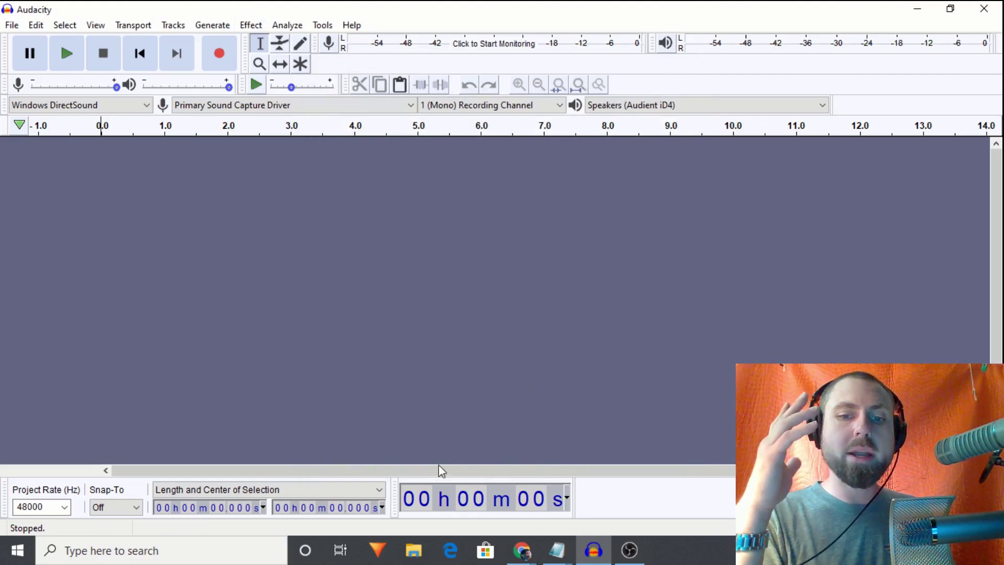
Switch to Chrome and read the Time Toolbar section of the Audacity 2.4.0 new features page.
{"action": "mouse_move", "coordinate": [522, 553]}
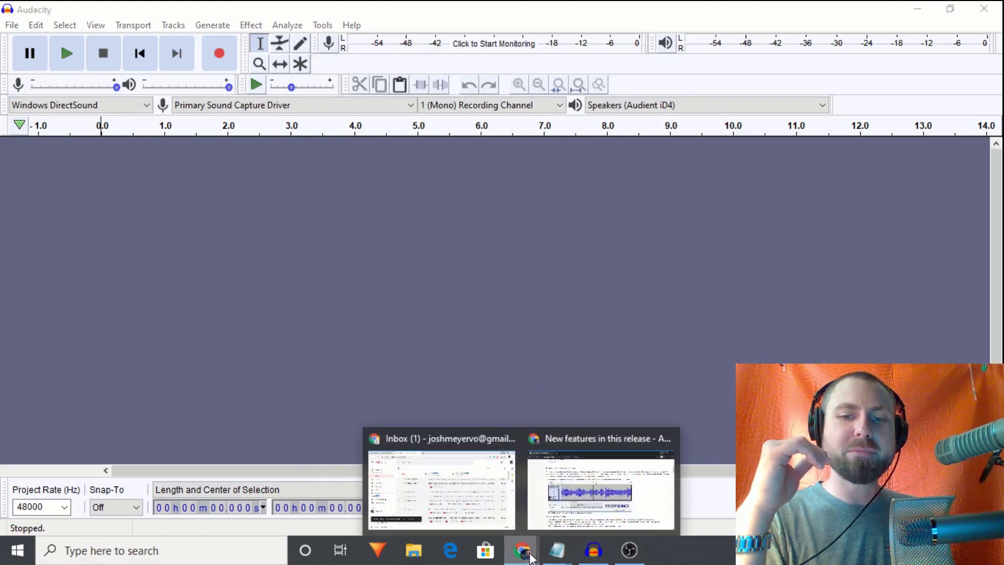
{"action": "left_click", "coordinate": [555, 512]}
{"action": "scroll", "coordinate": [217, 226], "scroll_direction": "up", "scroll_amount": 5}
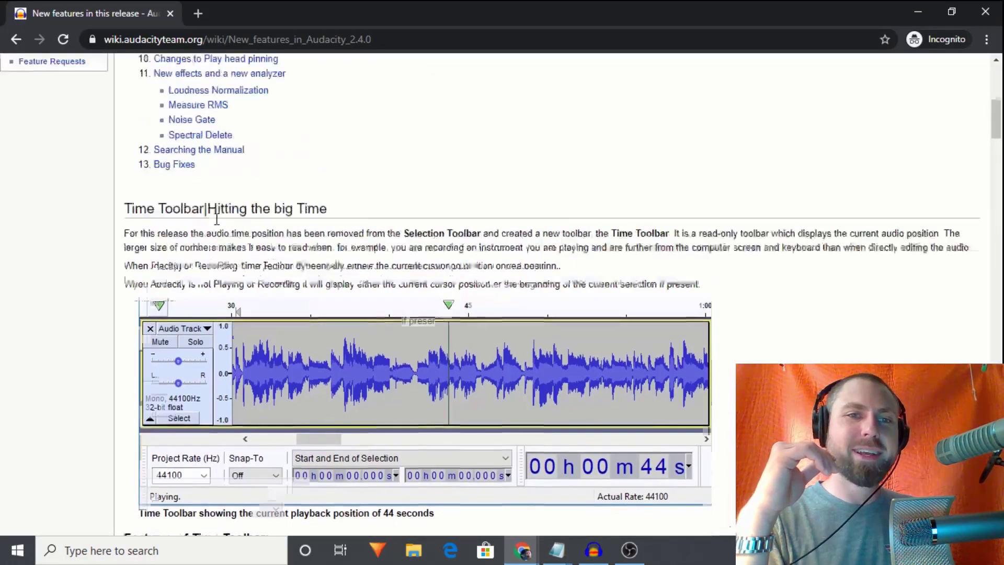
{"action": "scroll", "coordinate": [217, 226], "scroll_direction": "down", "scroll_amount": 5}
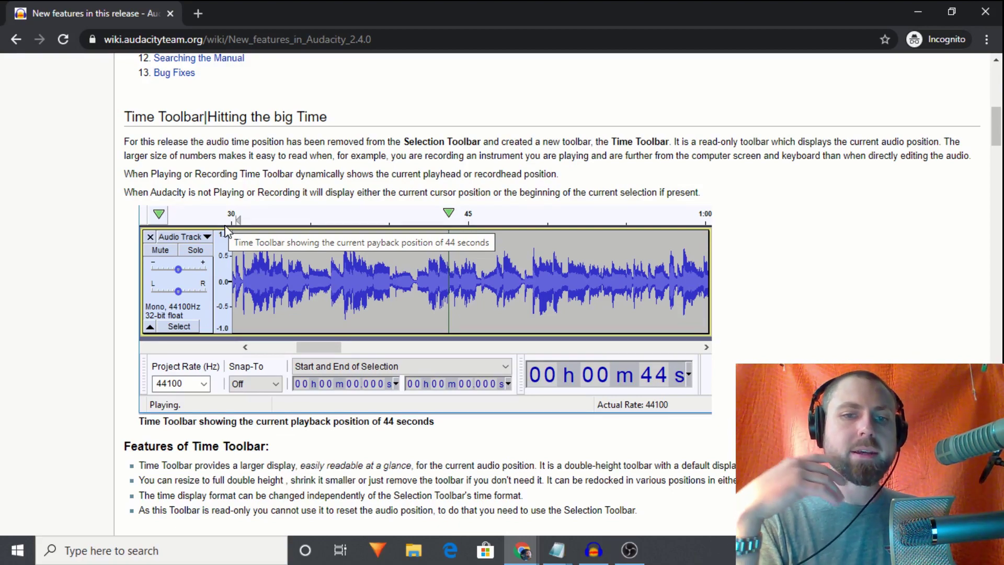
{"action": "scroll", "coordinate": [225, 231], "scroll_direction": "down", "scroll_amount": 3}
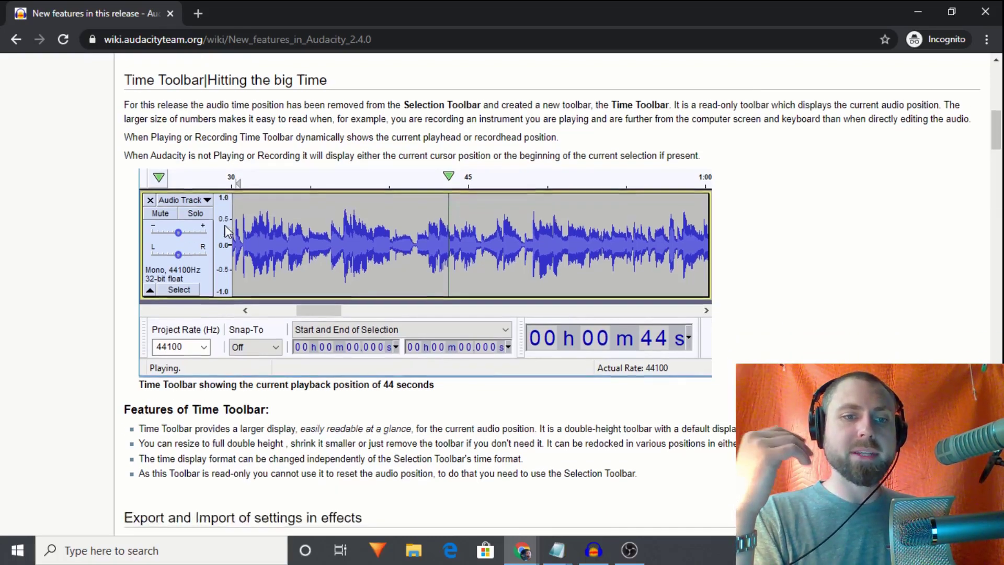
{"action": "scroll", "coordinate": [226, 232], "scroll_direction": "down", "scroll_amount": 2}
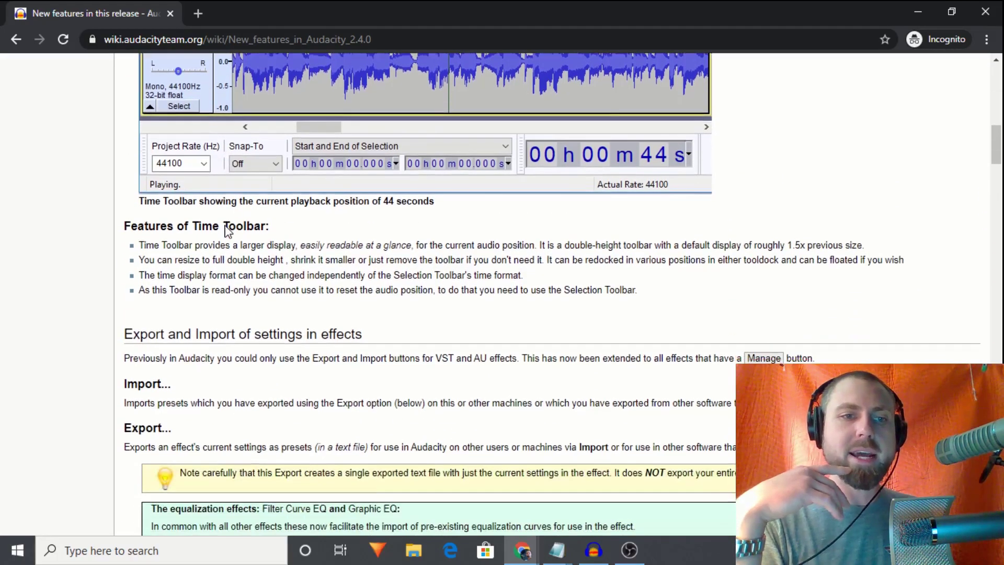
Read the sections on exporting and importing effect settings and on the Multi-view of waveform and spectrogram.
{"action": "scroll", "coordinate": [226, 228], "scroll_direction": "down", "scroll_amount": 1}
{"action": "scroll", "coordinate": [226, 227], "scroll_direction": "down", "scroll_amount": 5}
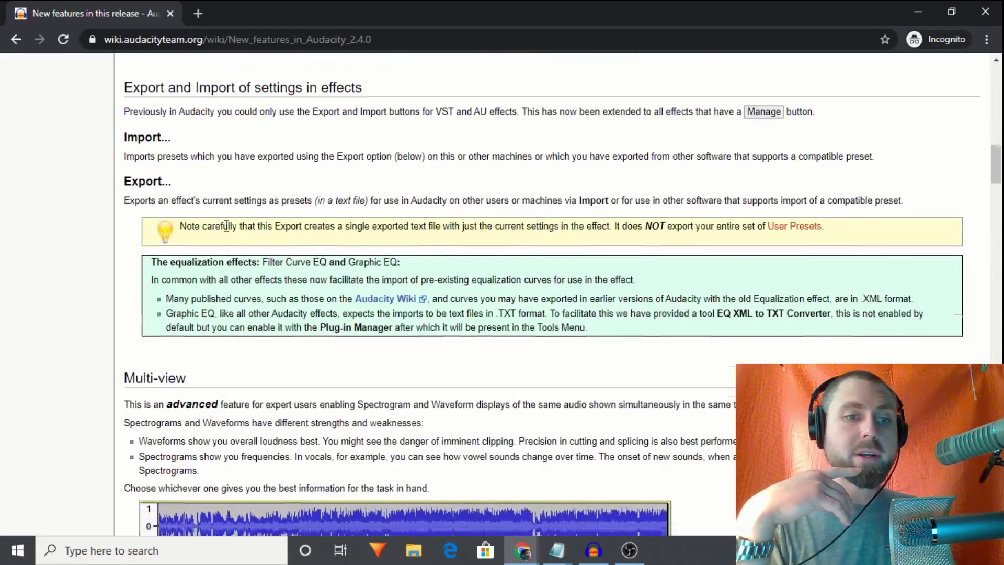
{"action": "scroll", "coordinate": [42, 207], "scroll_direction": "down", "scroll_amount": 6}
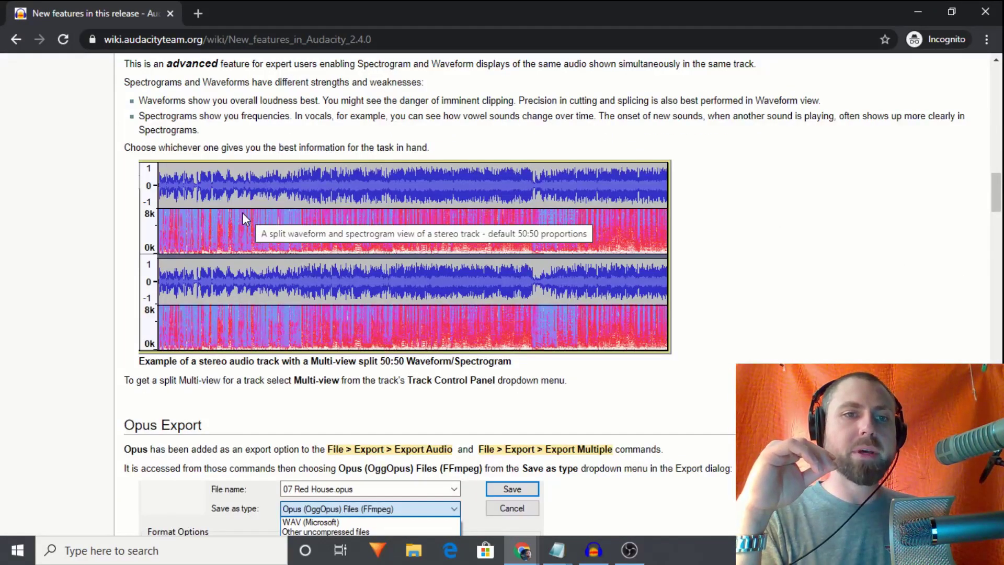
{"action": "scroll", "coordinate": [174, 186], "scroll_direction": "up", "scroll_amount": 3}
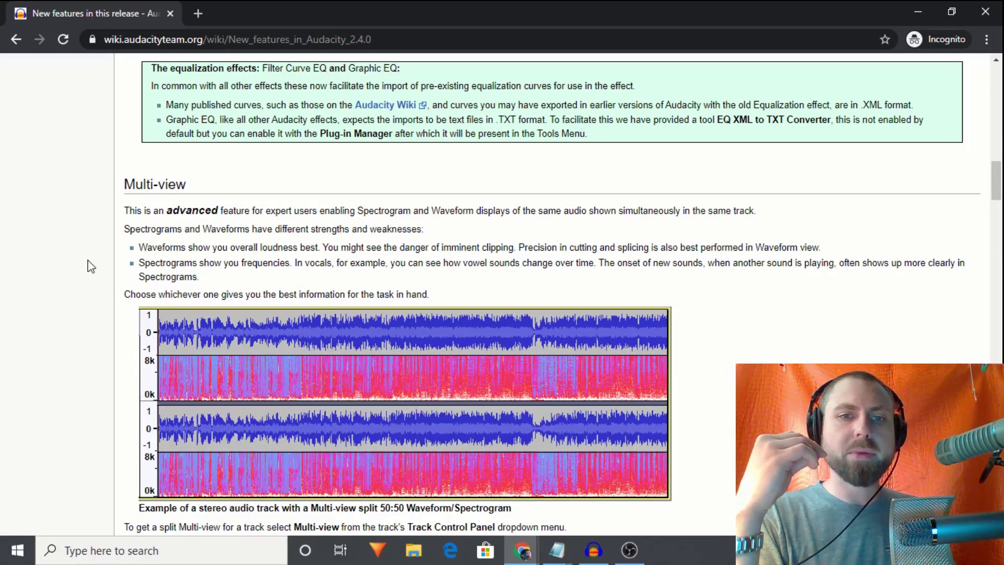
{"action": "scroll", "coordinate": [91, 266], "scroll_direction": "down", "scroll_amount": 3}
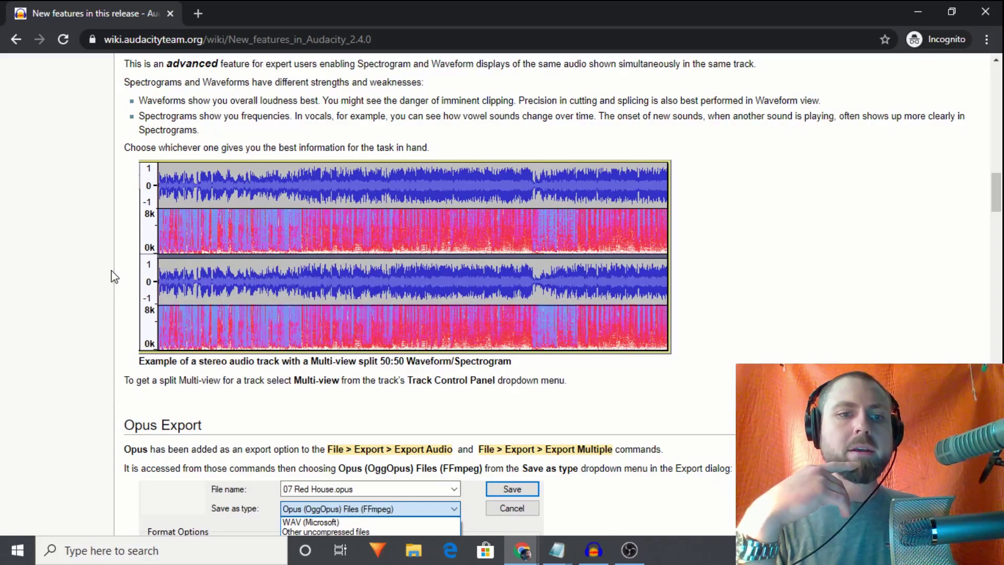
Review the Opus Export section and the changed behaviors for resizing and moving labels.
{"action": "scroll", "coordinate": [113, 276], "scroll_direction": "down", "scroll_amount": 8}
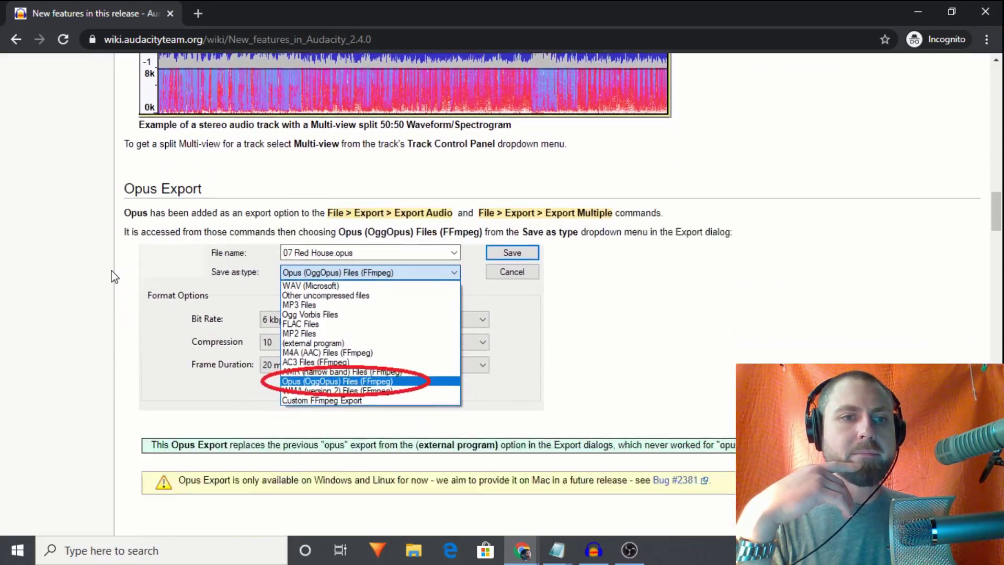
{"action": "scroll", "coordinate": [114, 276], "scroll_direction": "up", "scroll_amount": 4}
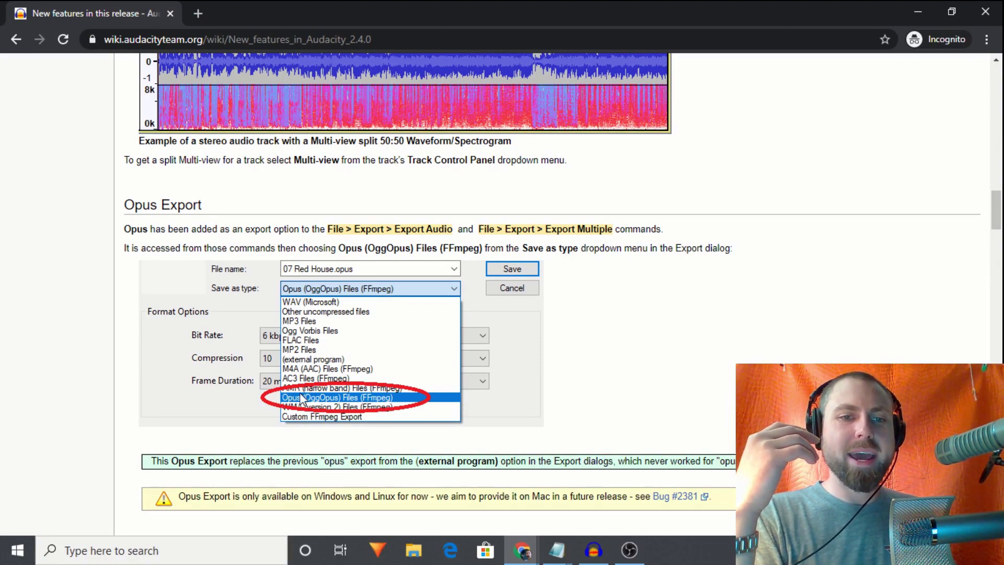
{"action": "scroll", "coordinate": [133, 337], "scroll_direction": "down", "scroll_amount": 1}
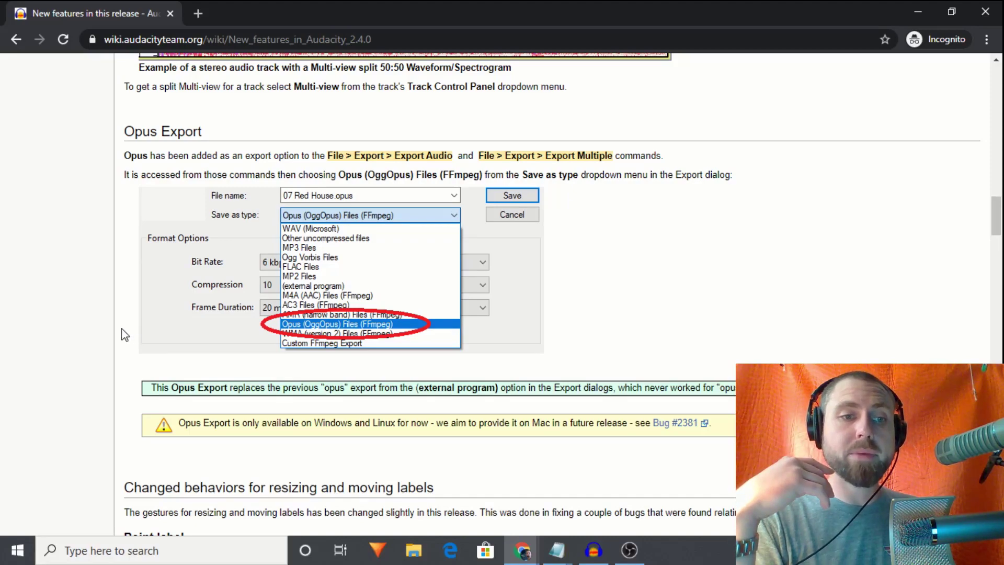
{"action": "scroll", "coordinate": [124, 335], "scroll_direction": "down", "scroll_amount": 3}
{"action": "scroll", "coordinate": [125, 335], "scroll_direction": "down", "scroll_amount": 3}
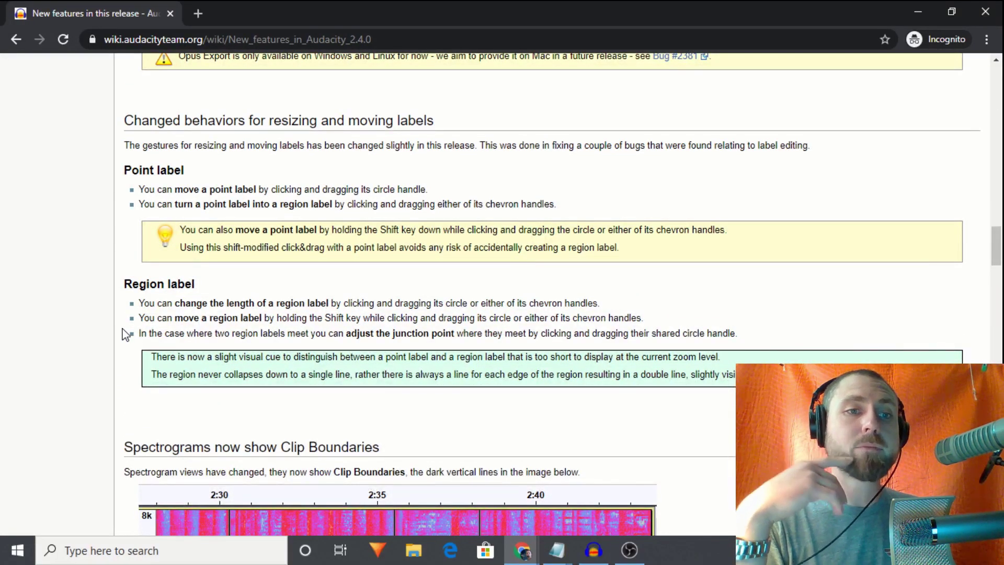
Look through the notes from spectrogram clip boundaries and Waveform dB to head pinning and Loudness Normalization.
{"action": "scroll", "coordinate": [126, 332], "scroll_direction": "down", "scroll_amount": 7}
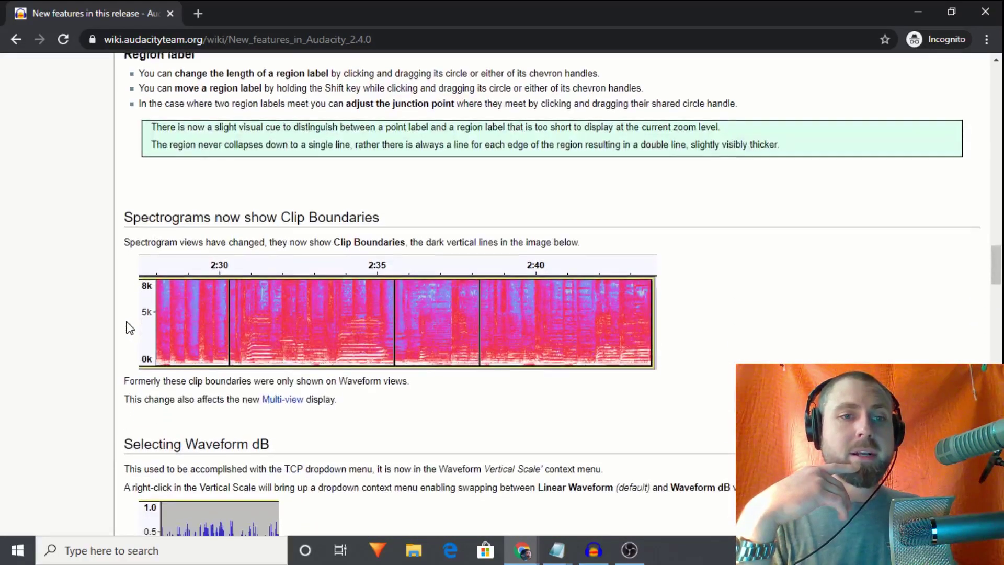
{"action": "scroll", "coordinate": [129, 327], "scroll_direction": "down", "scroll_amount": 1}
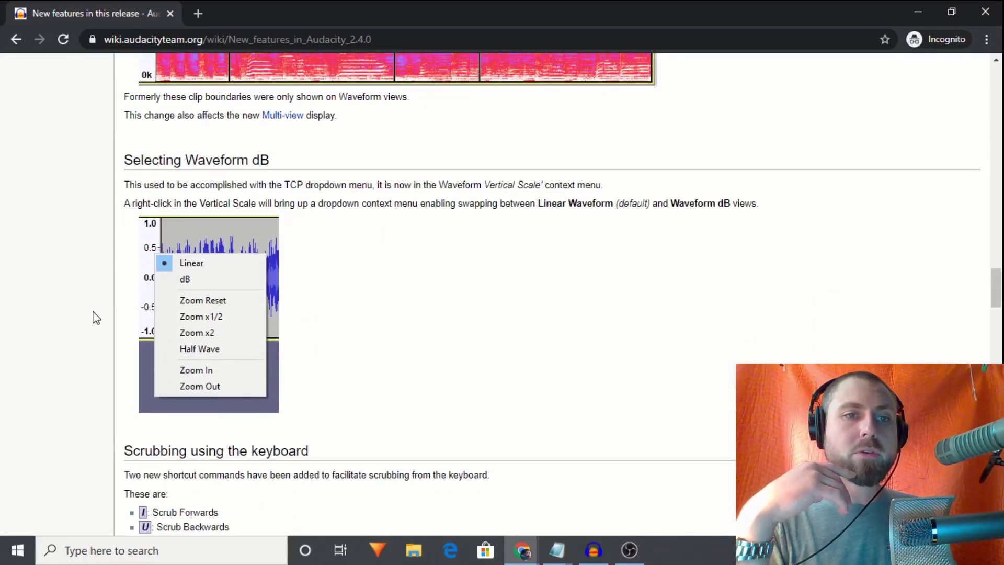
{"action": "scroll", "coordinate": [96, 317], "scroll_direction": "down", "scroll_amount": 10}
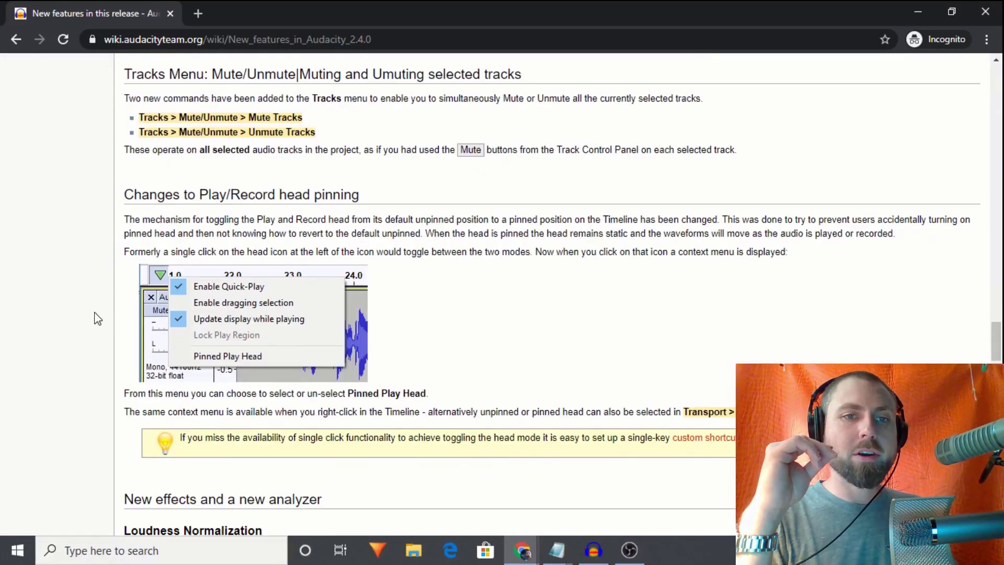
{"action": "scroll", "coordinate": [98, 318], "scroll_direction": "down", "scroll_amount": 7}
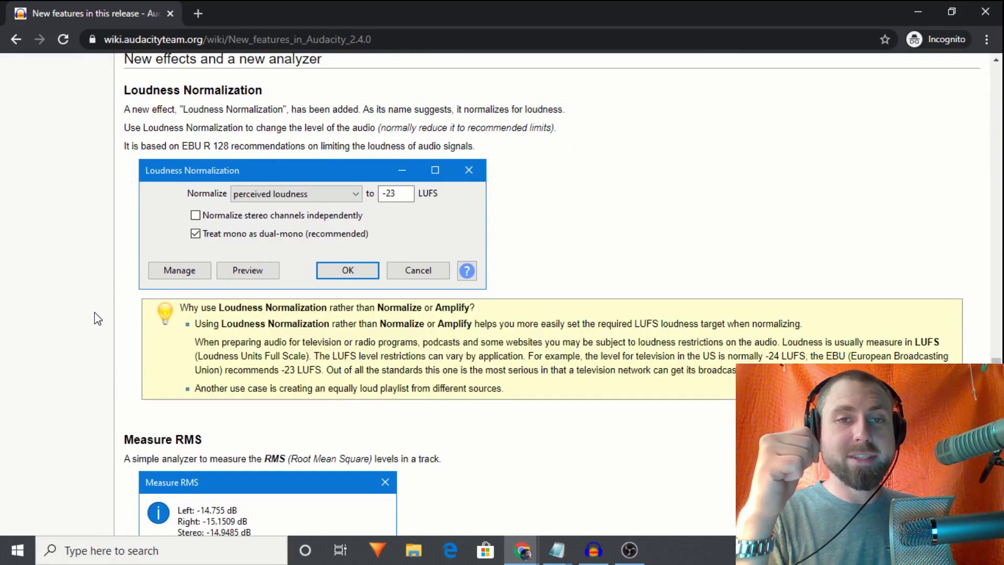
Read the Measure RMS and Noise Gate sections and skim Spectral Delete and Searching the Manual.
{"action": "scroll", "coordinate": [96, 318], "scroll_direction": "down", "scroll_amount": 3}
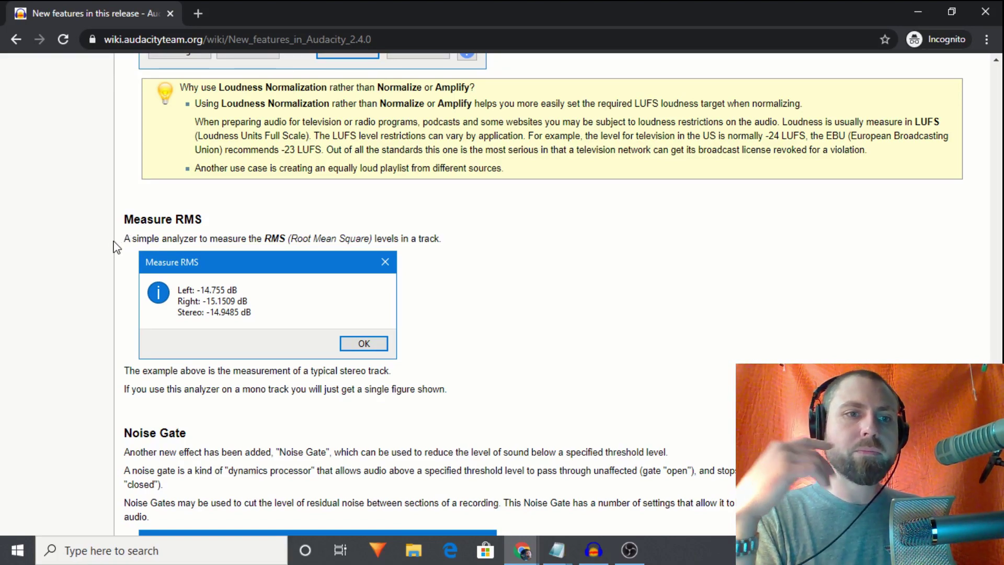
{"action": "scroll", "coordinate": [131, 253], "scroll_direction": "down", "scroll_amount": 5}
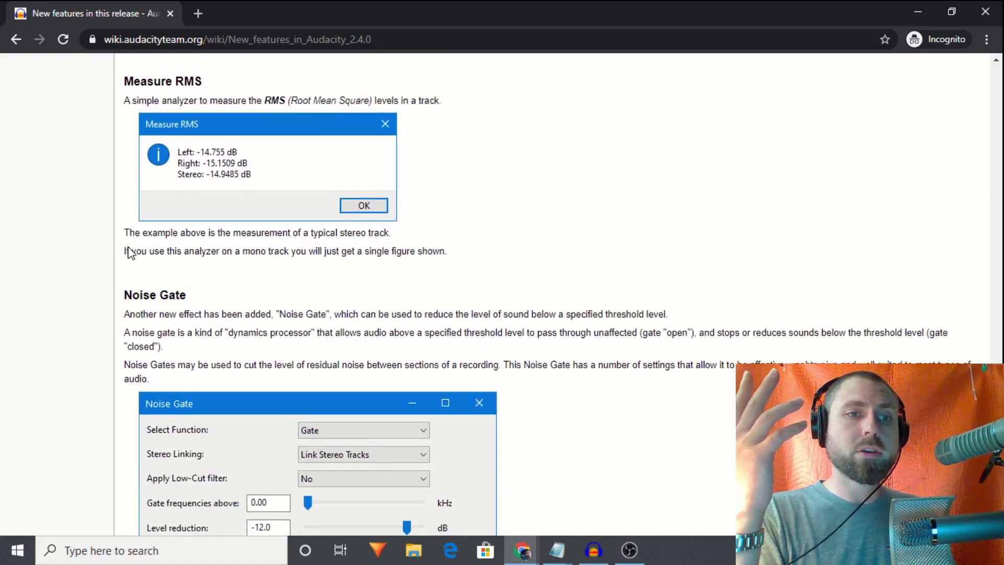
{"action": "scroll", "coordinate": [130, 246], "scroll_direction": "down", "scroll_amount": 3}
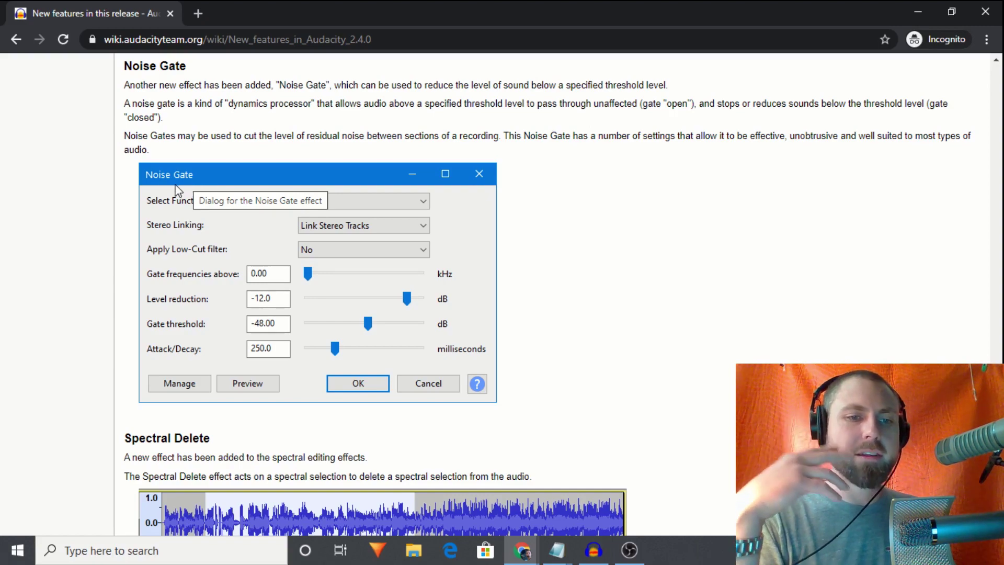
{"action": "scroll", "coordinate": [131, 189], "scroll_direction": "down", "scroll_amount": 3}
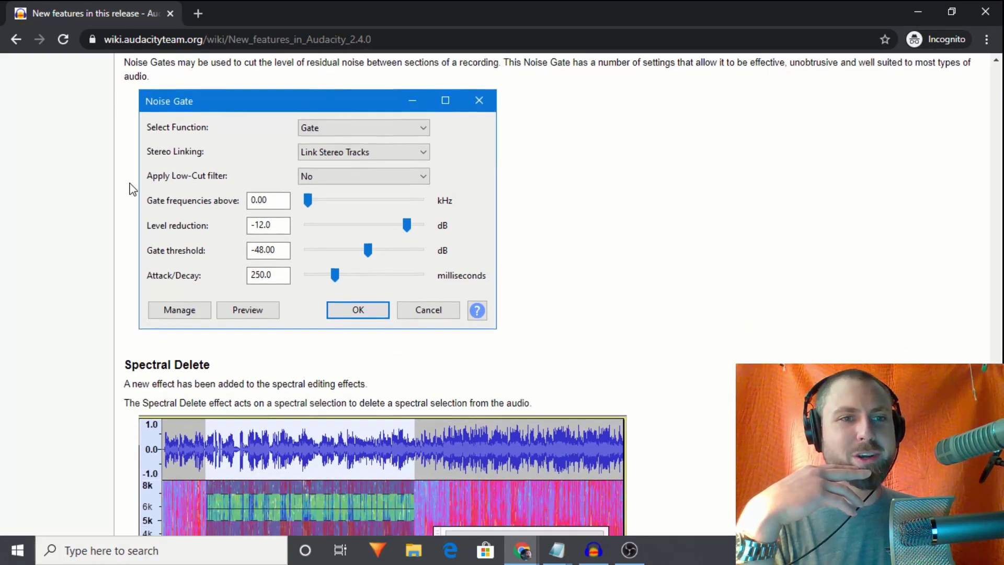
{"action": "scroll", "coordinate": [132, 190], "scroll_direction": "down", "scroll_amount": 15}
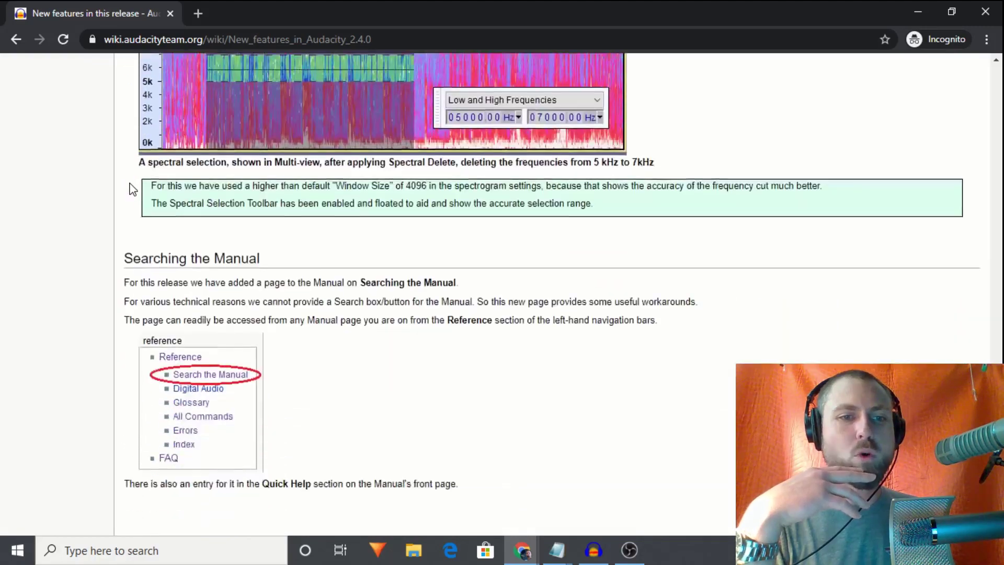
Go back through the new effects to review the Loudness Normalization section again.
{"action": "scroll", "coordinate": [132, 189], "scroll_direction": "up", "scroll_amount": 8}
{"action": "scroll", "coordinate": [132, 189], "scroll_direction": "up", "scroll_amount": 12}
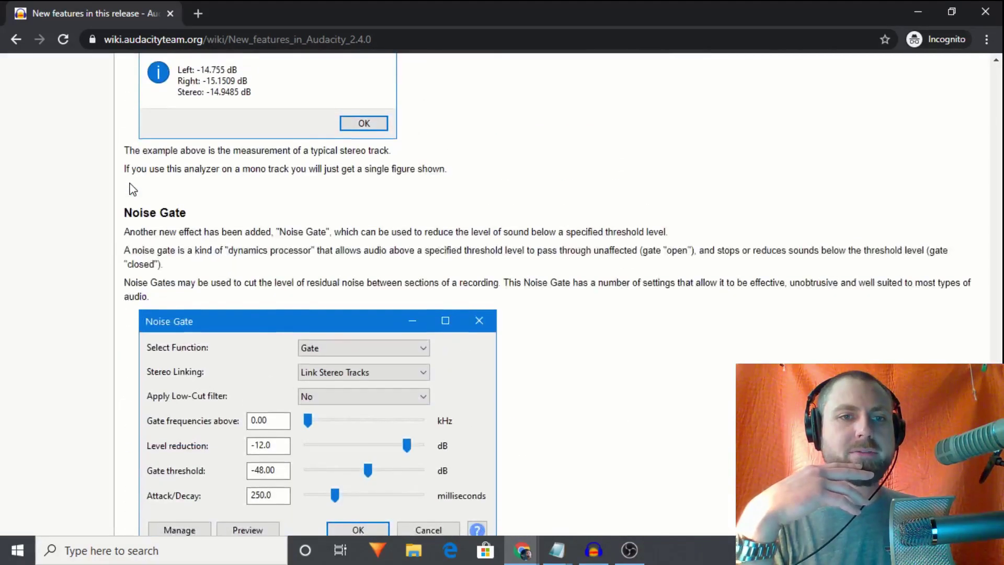
{"action": "scroll", "coordinate": [131, 189], "scroll_direction": "down", "scroll_amount": 2}
{"action": "scroll", "coordinate": [176, 176], "scroll_direction": "up", "scroll_amount": 11}
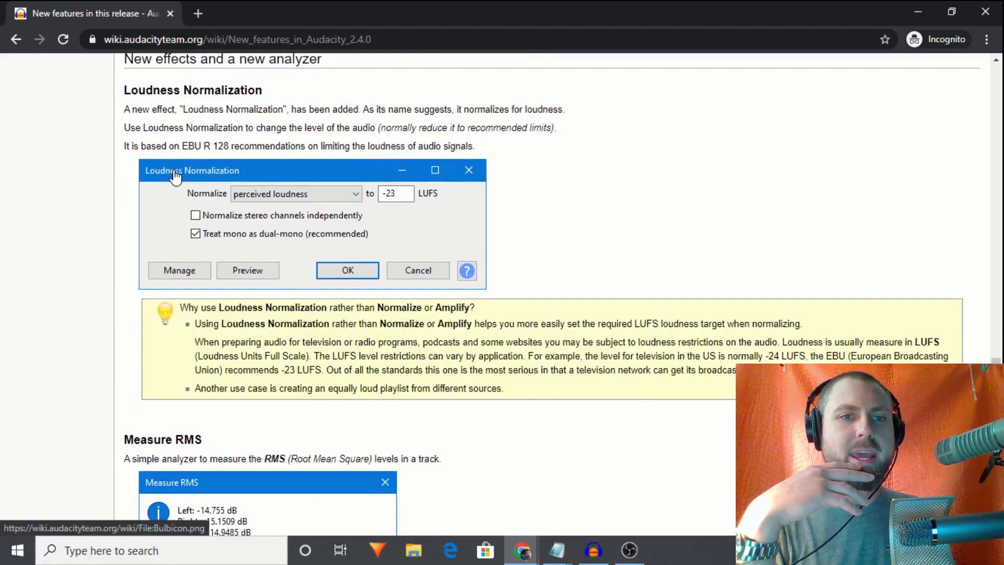
{"action": "scroll", "coordinate": [127, 121], "scroll_direction": "up", "scroll_amount": 3}
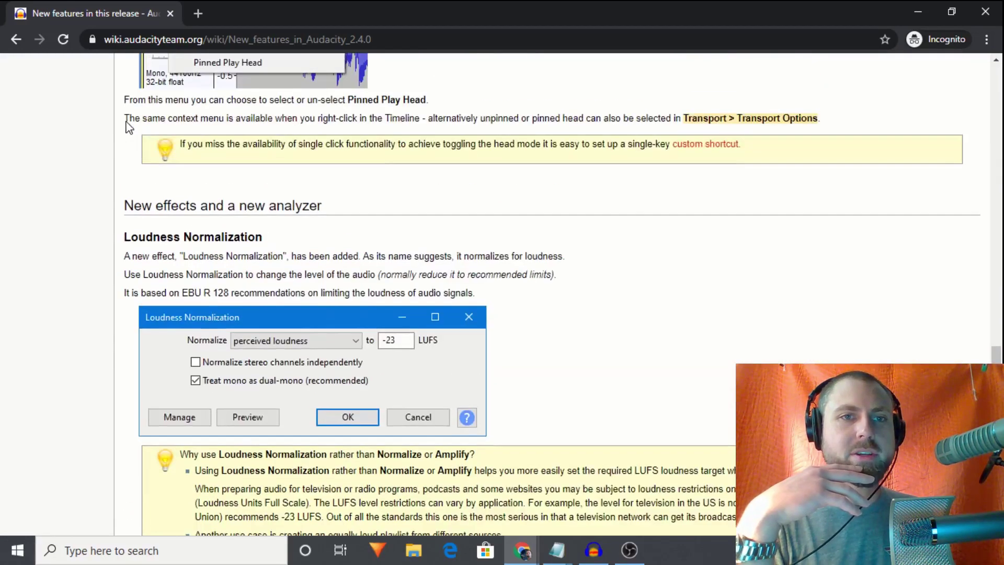
{"action": "scroll", "coordinate": [127, 121], "scroll_direction": "down", "scroll_amount": 1}
{"action": "scroll", "coordinate": [127, 121], "scroll_direction": "down", "scroll_amount": 3}
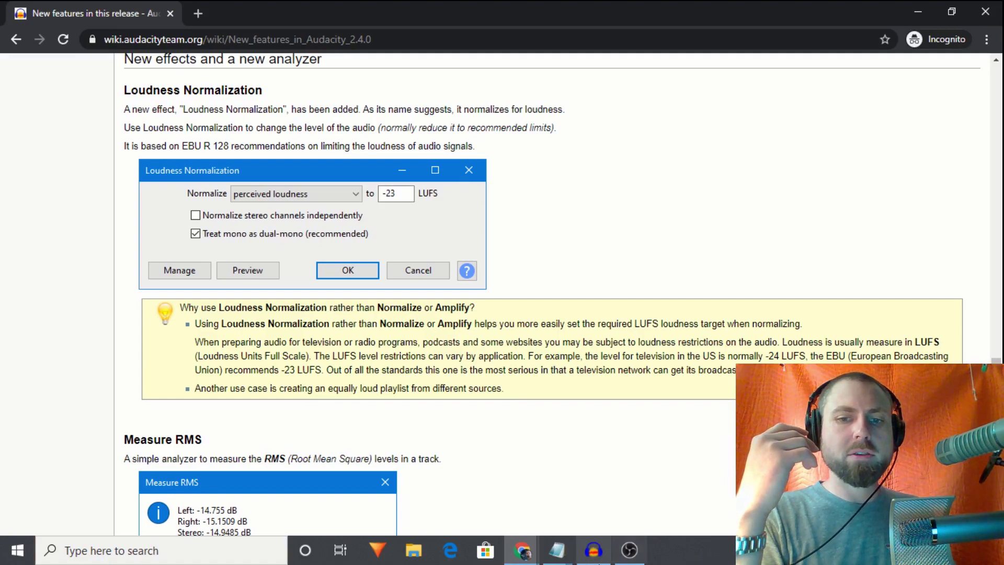
Switch to Audacity and start recording a mono audio track.
{"action": "left_click", "coordinate": [586, 558]}
{"action": "left_click", "coordinate": [225, 52]}
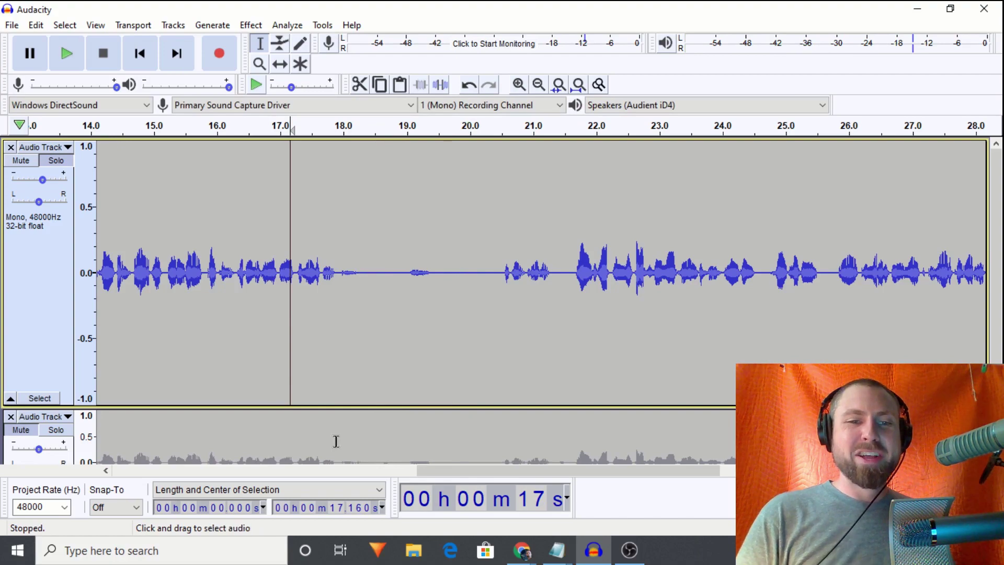
Remove both audio tracks from the project.
{"action": "left_click_drag", "start_coordinate": [516, 473], "coordinate": [719, 489]}
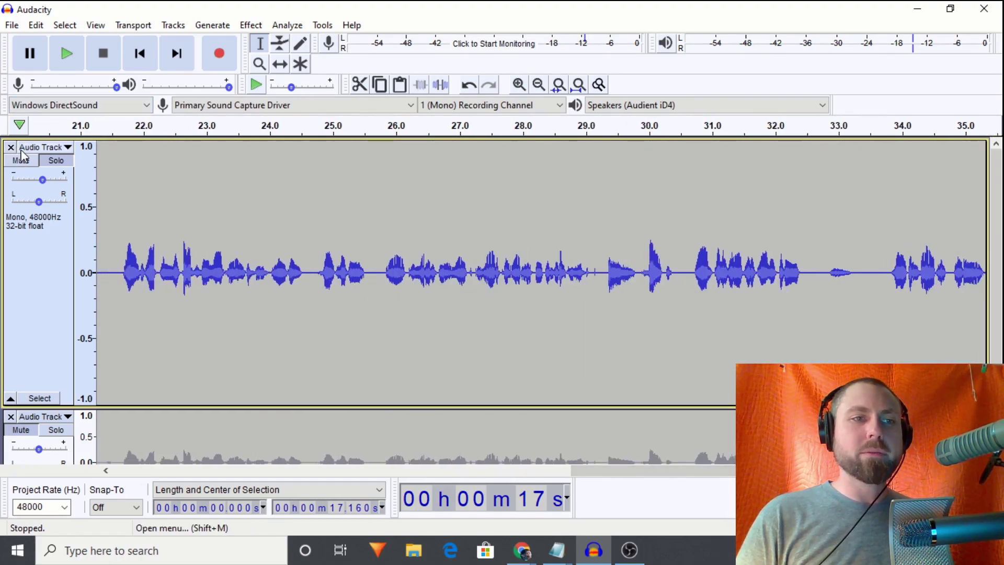
{"action": "left_click", "coordinate": [10, 147]}
{"action": "left_click", "coordinate": [10, 147]}
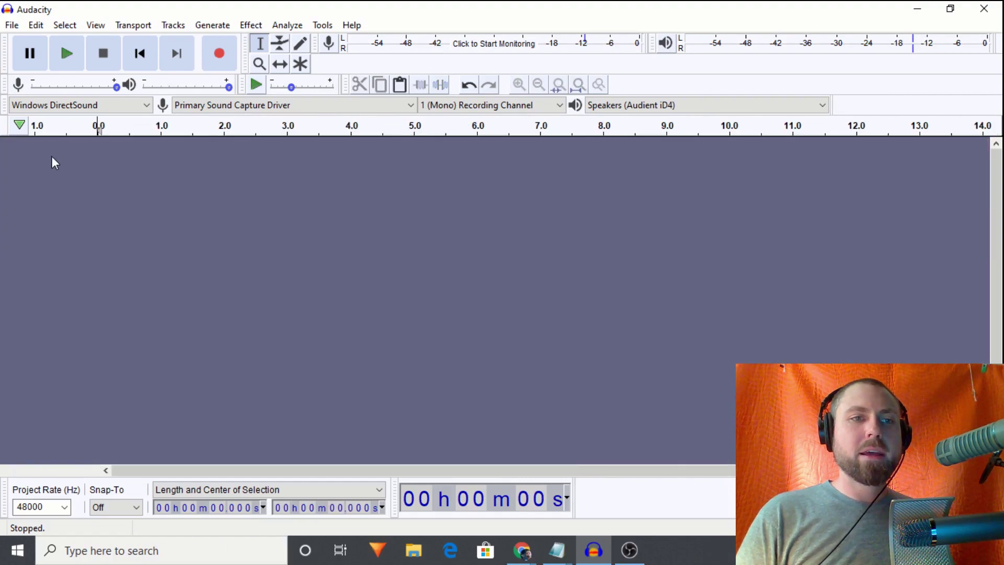
Record a new mono voice track of about 13 seconds and play it back from about 4.8 seconds.
{"action": "left_click", "coordinate": [219, 53]}
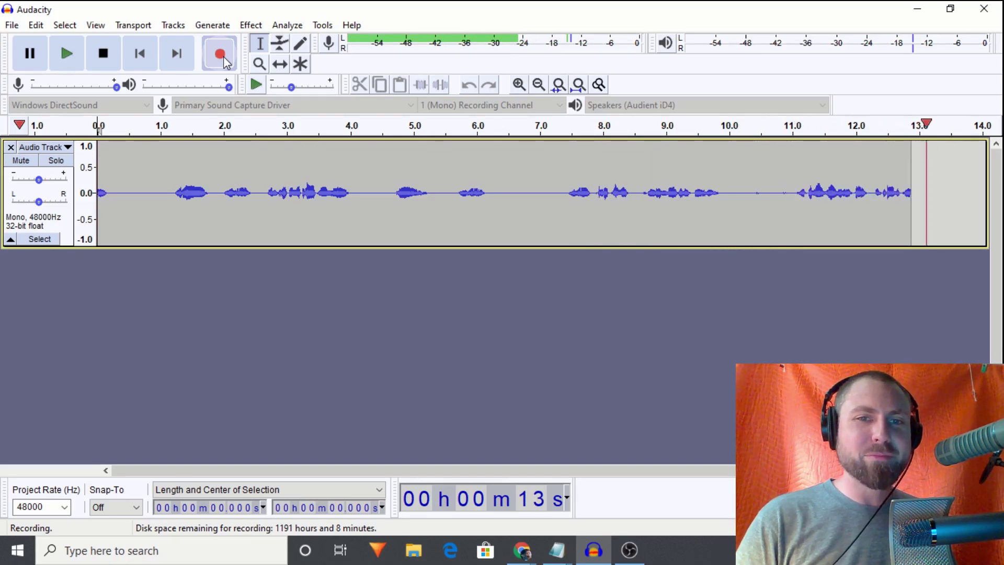
{"action": "key", "text": "space"}
{"action": "left_click", "coordinate": [403, 223]}
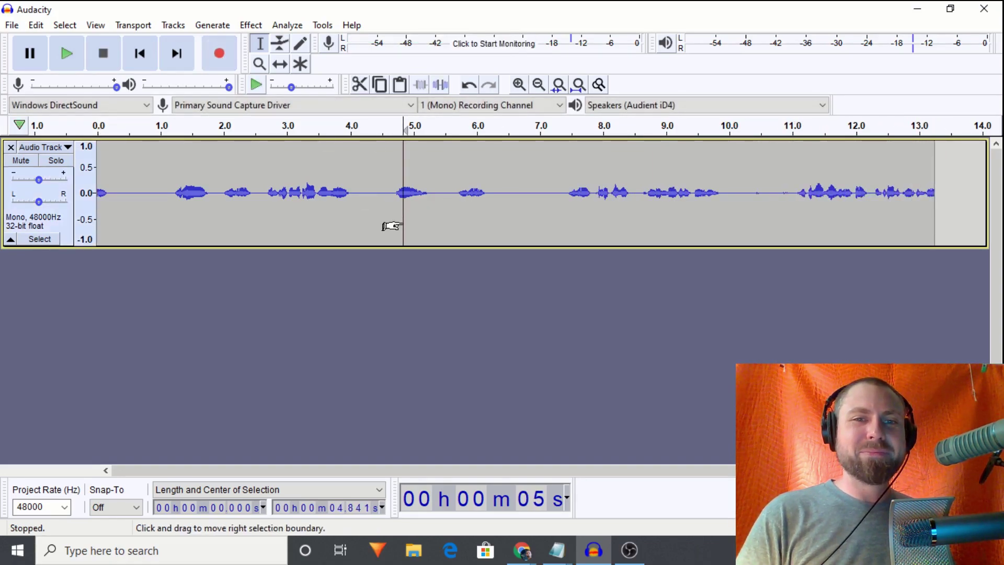
{"action": "key", "text": "space"}
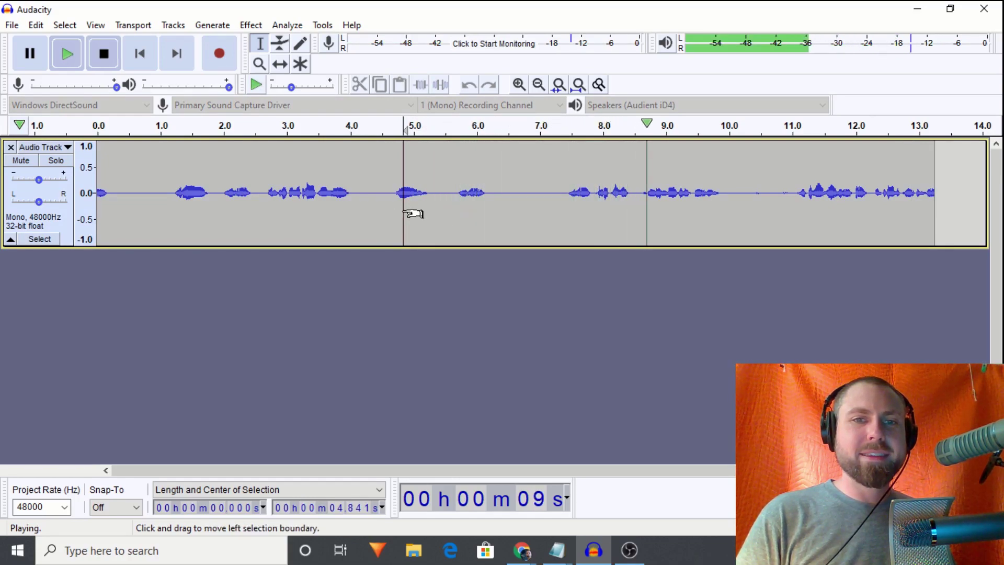
Play the voice track from about 3.5 seconds, stopping shortly after the start.
{"action": "left_click", "coordinate": [390, 208]}
{"action": "left_click", "coordinate": [352, 205]}
{"action": "left_click", "coordinate": [317, 209]}
{"action": "key", "text": "space"}
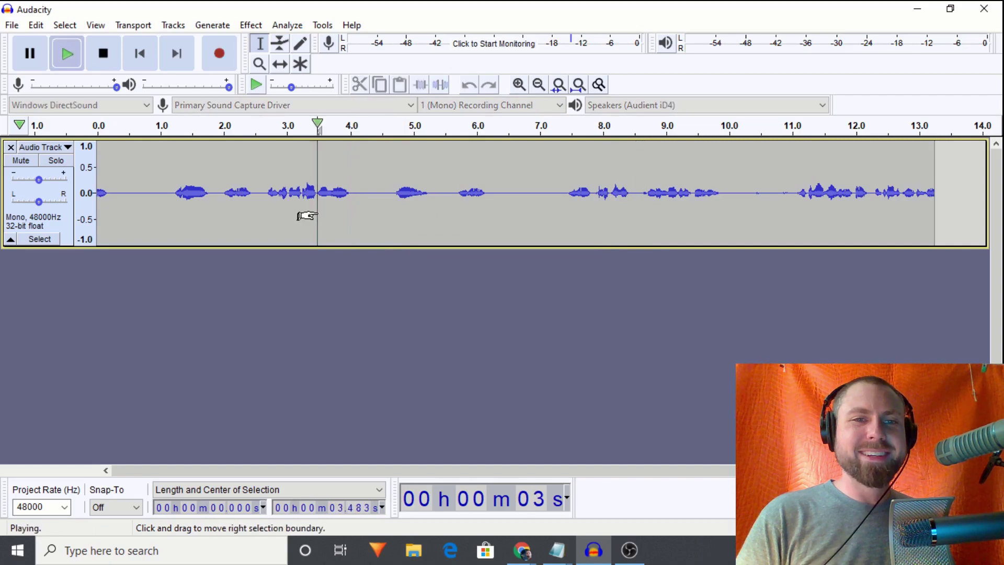
{"action": "key", "text": "space"}
Raise the voice track's gain and play it back twice from about 3.5 seconds.
{"action": "left_click", "coordinate": [39, 180]}
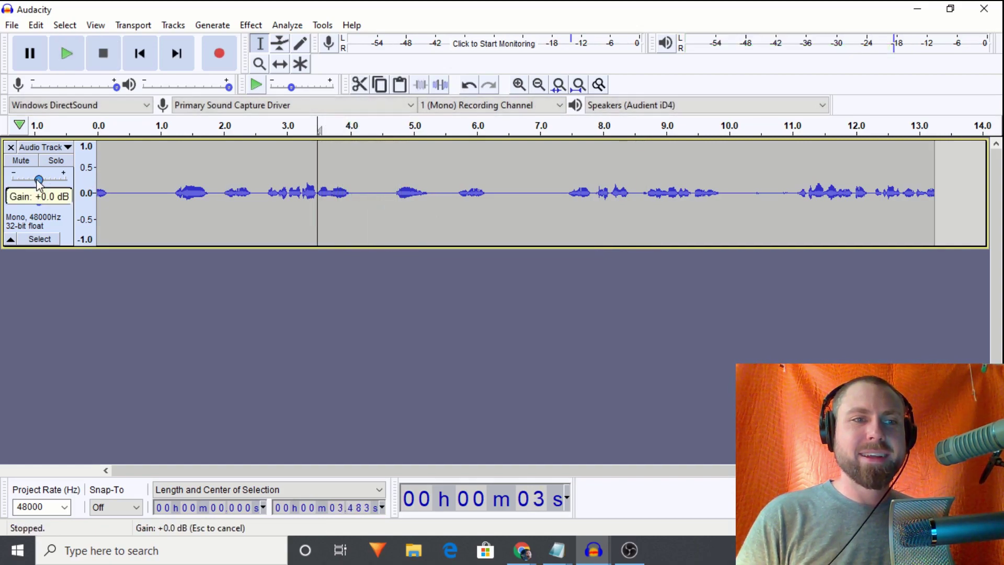
{"action": "left_click_drag", "start_coordinate": [46, 187], "coordinate": [47, 187]}
{"action": "key", "text": "space"}
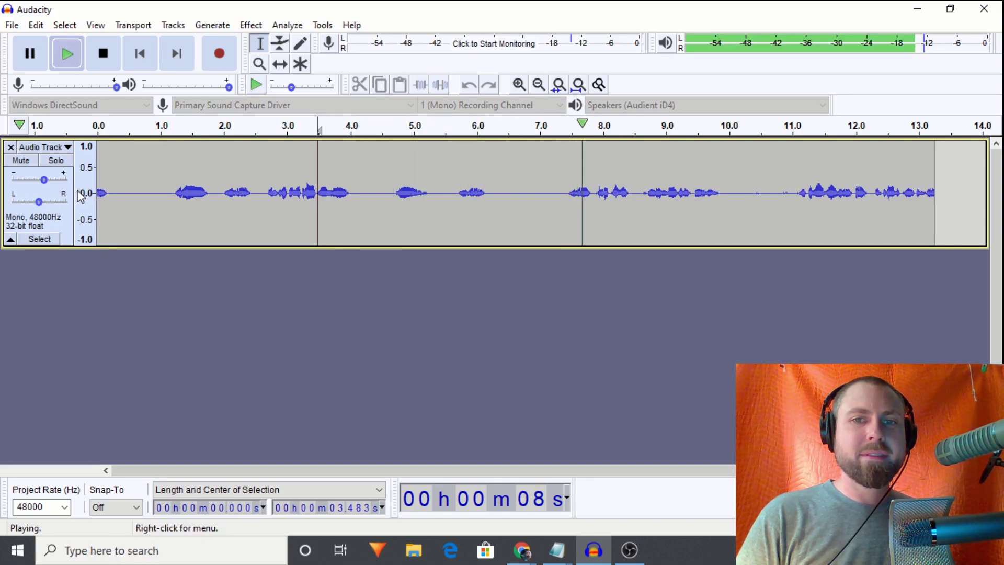
{"action": "key", "text": "space"}
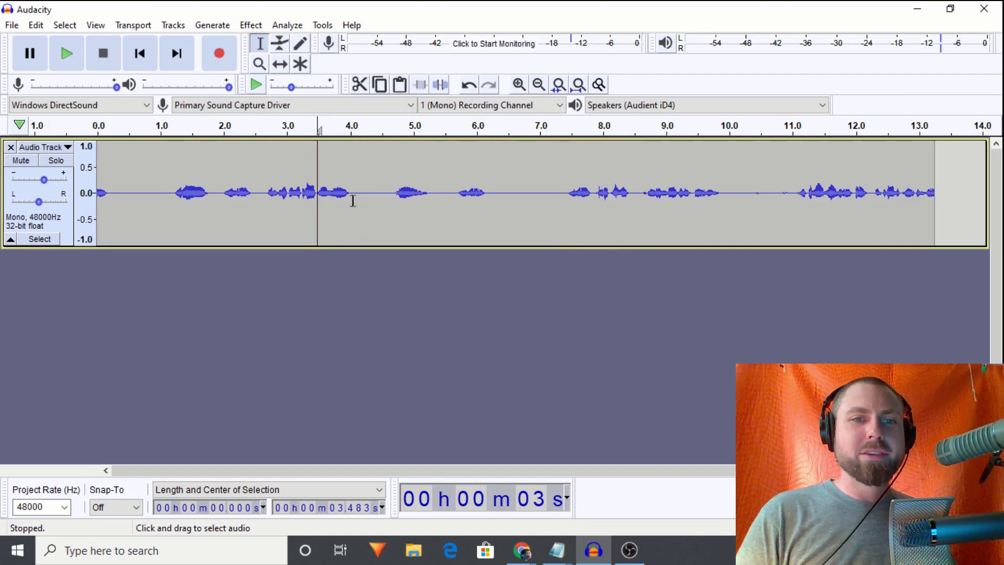
{"action": "key", "text": "space"}
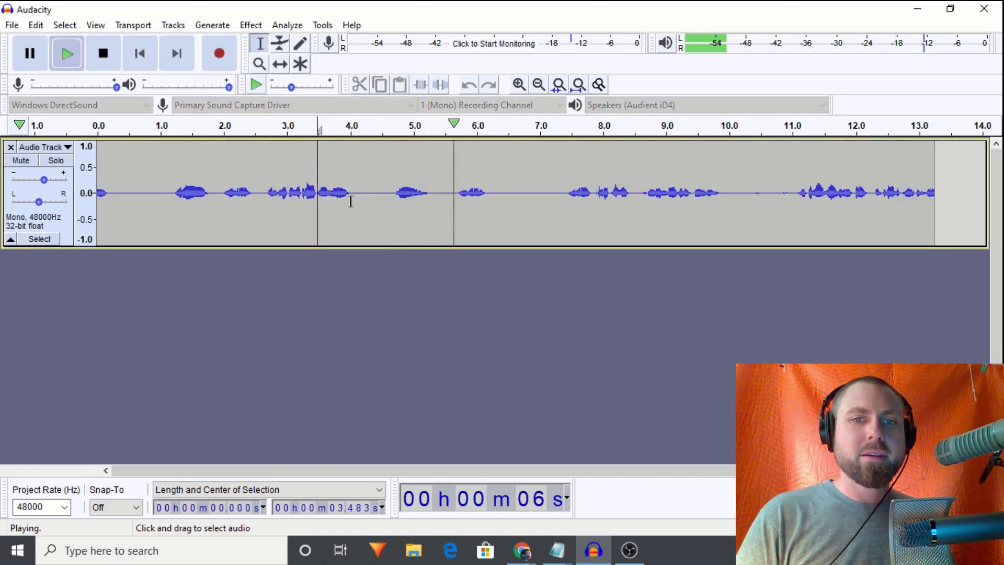
{"action": "key", "text": "space"}
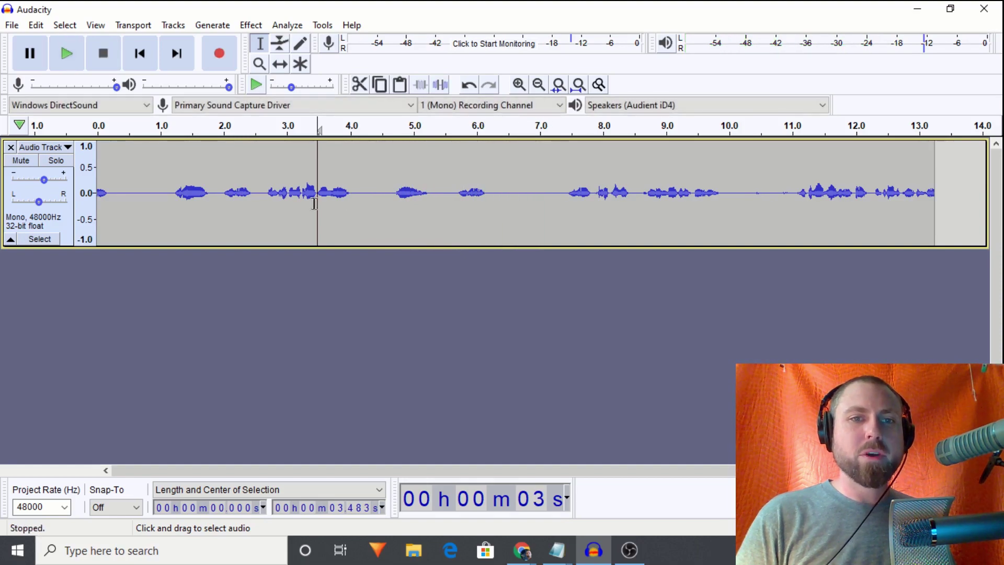
Apply the Noise Gate to the whole track with -40 dB level reduction, -40.10 dB gate threshold and 250 ms attack/decay.
{"action": "key", "text": "ctrl+a"}
{"action": "left_click", "coordinate": [250, 25]}
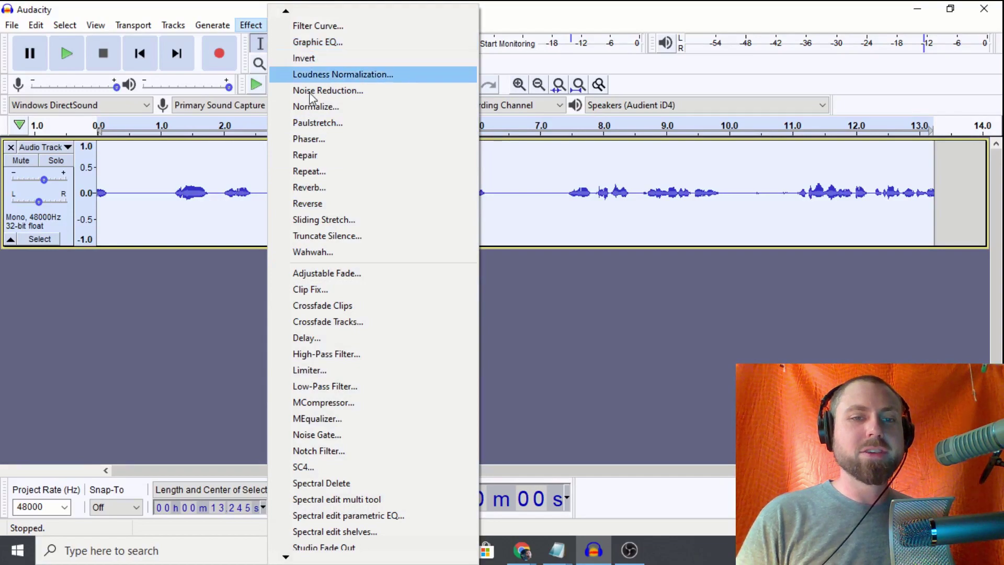
{"action": "left_click", "coordinate": [328, 438]}
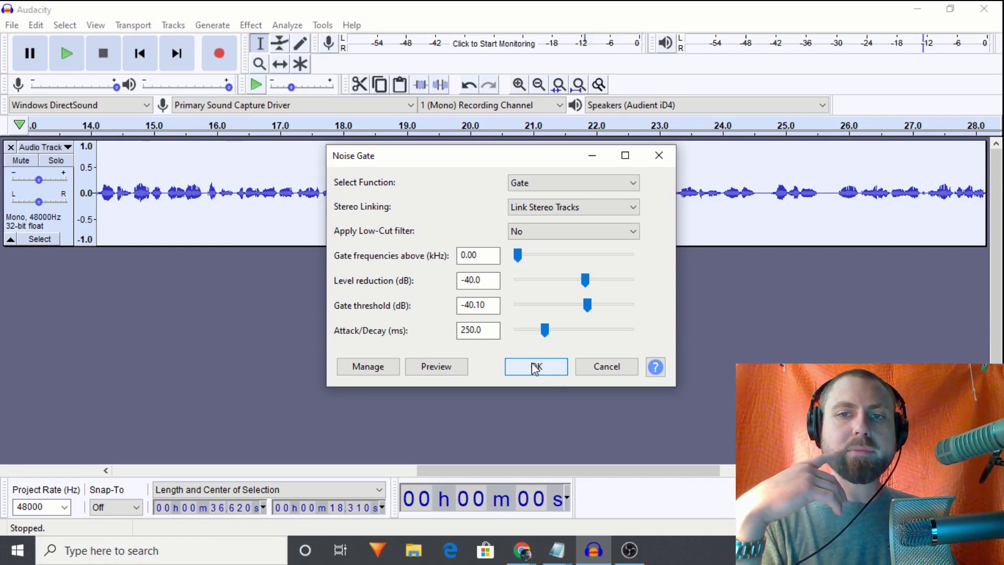
{"action": "left_click", "coordinate": [535, 367]}
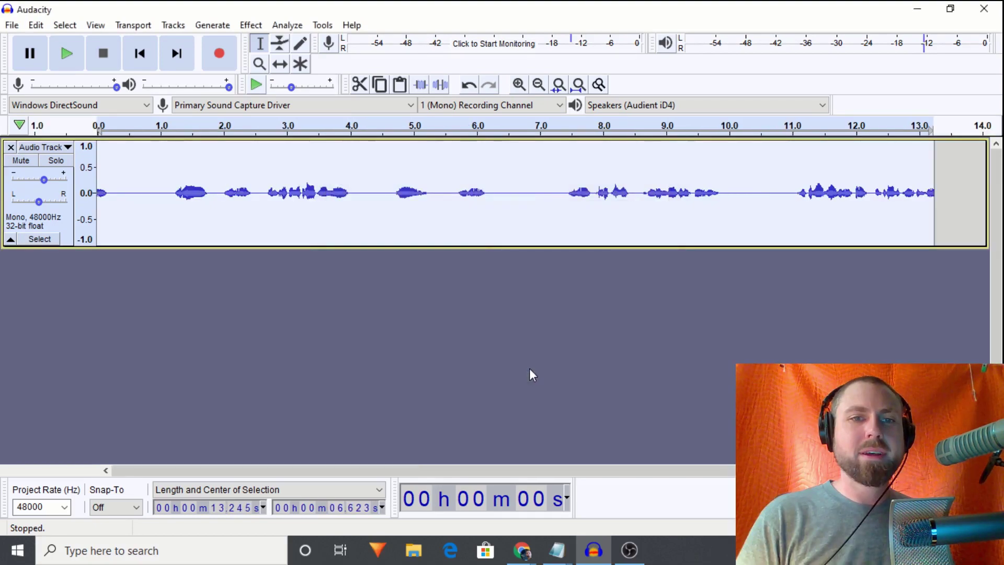
Play the gated voice track from about 3.1 seconds to listen to its pauses.
{"action": "left_click", "coordinate": [295, 224]}
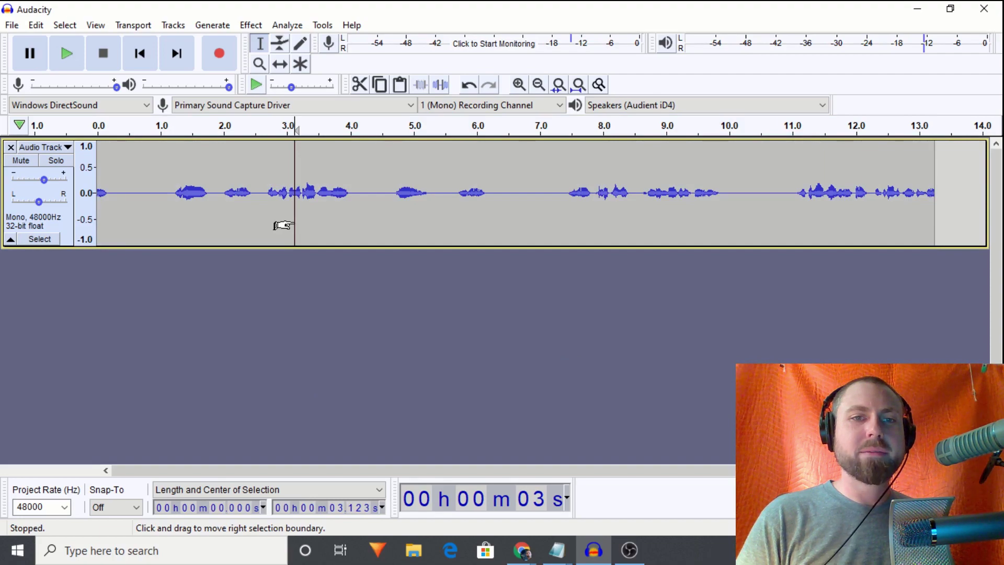
{"action": "key", "text": "space"}
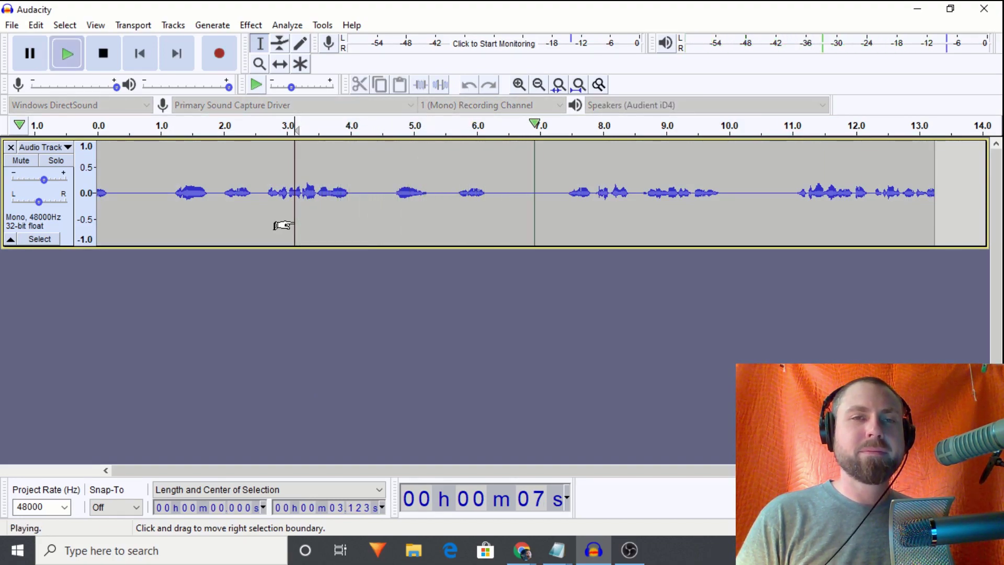
{"action": "key", "text": "space"}
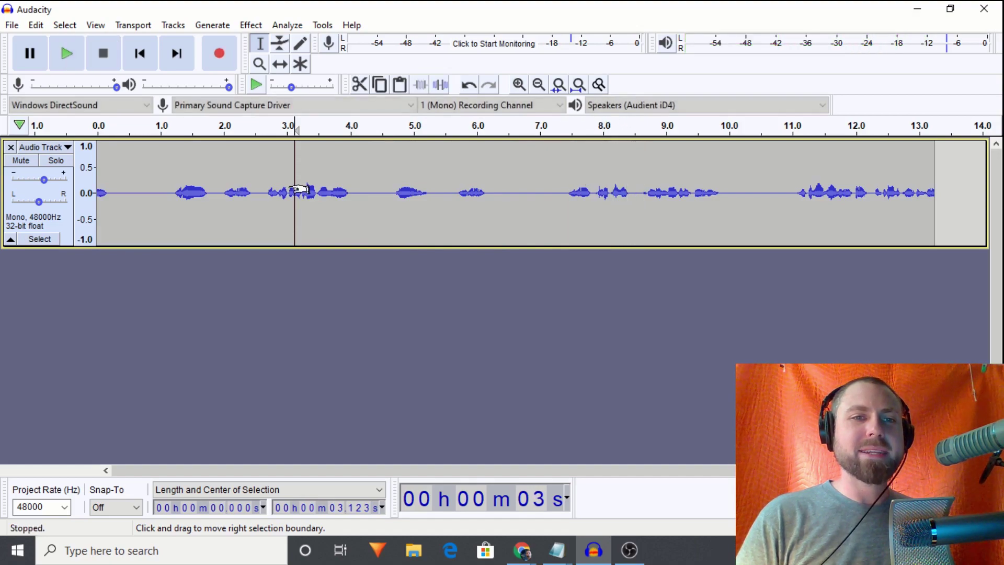
Undo the Noise Gate and play the ungated track from about 3.7 seconds for comparison.
{"action": "left_click", "coordinate": [35, 24]}
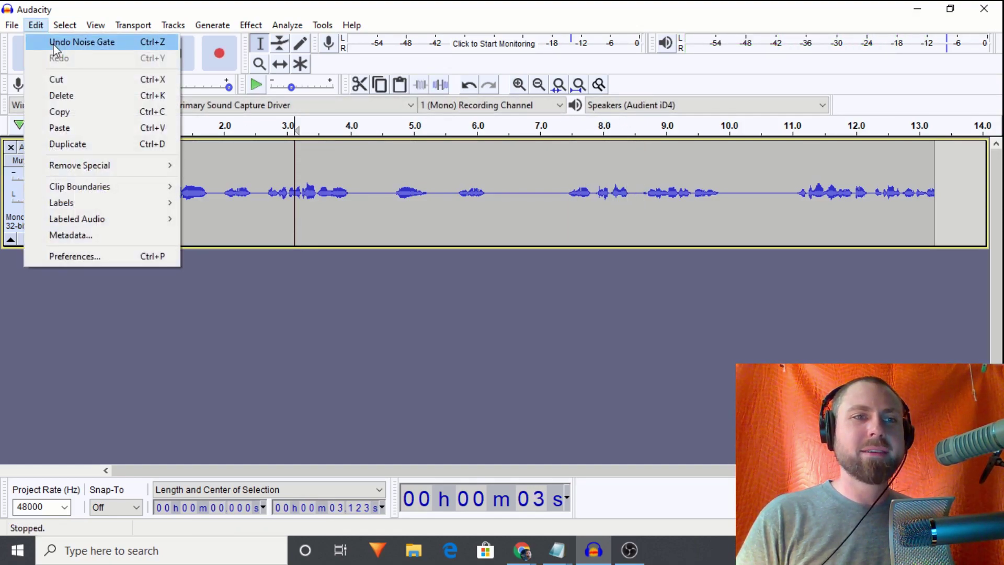
{"action": "left_click", "coordinate": [52, 43]}
{"action": "key", "text": "space"}
{"action": "key", "text": "space"}
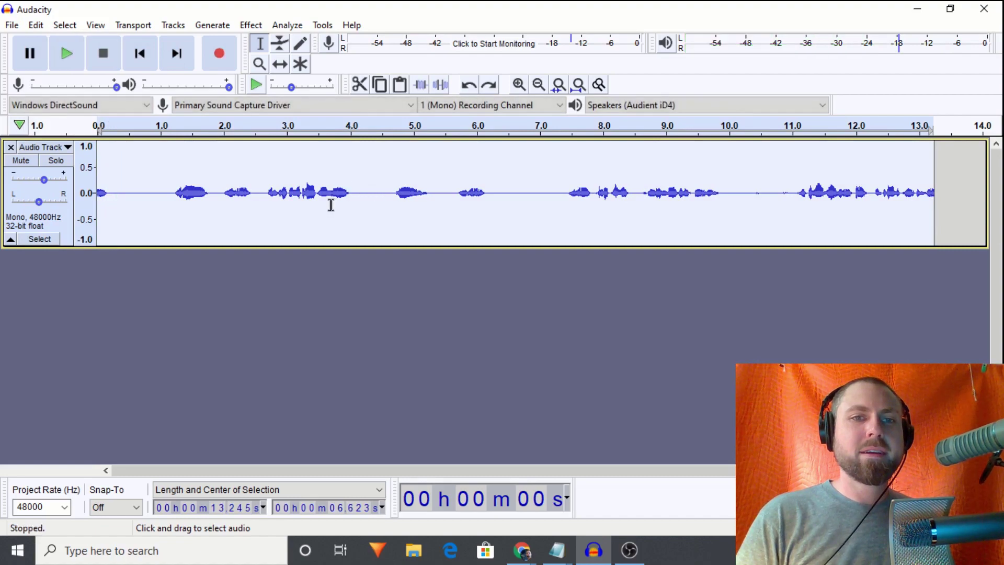
{"action": "left_click", "coordinate": [331, 205]}
{"action": "key", "text": "space"}
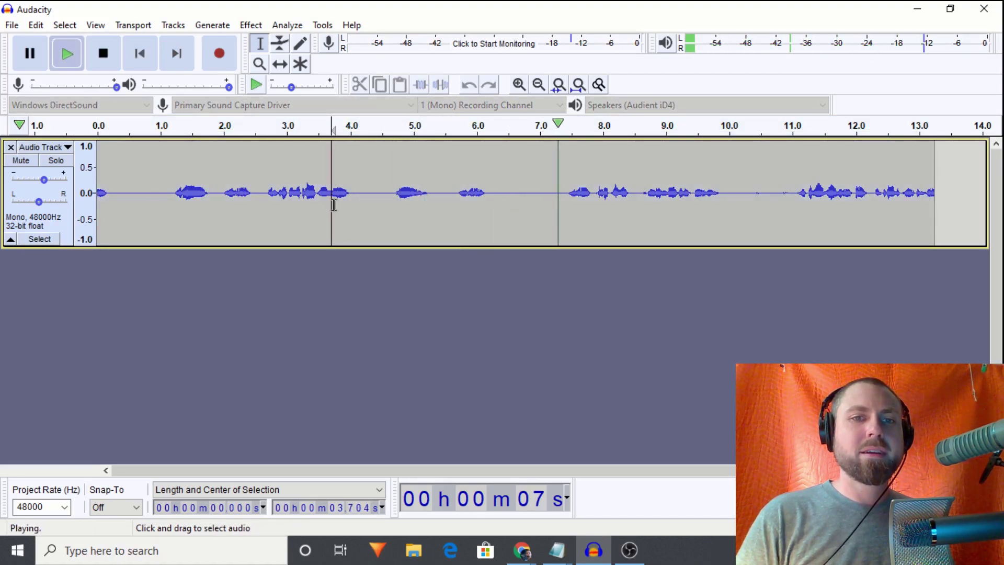
{"action": "key", "text": "space"}
Redo the Noise Gate and play the gated track from about 3.6 seconds.
{"action": "key", "text": "ctrl+a"}
{"action": "left_click", "coordinate": [37, 25]}
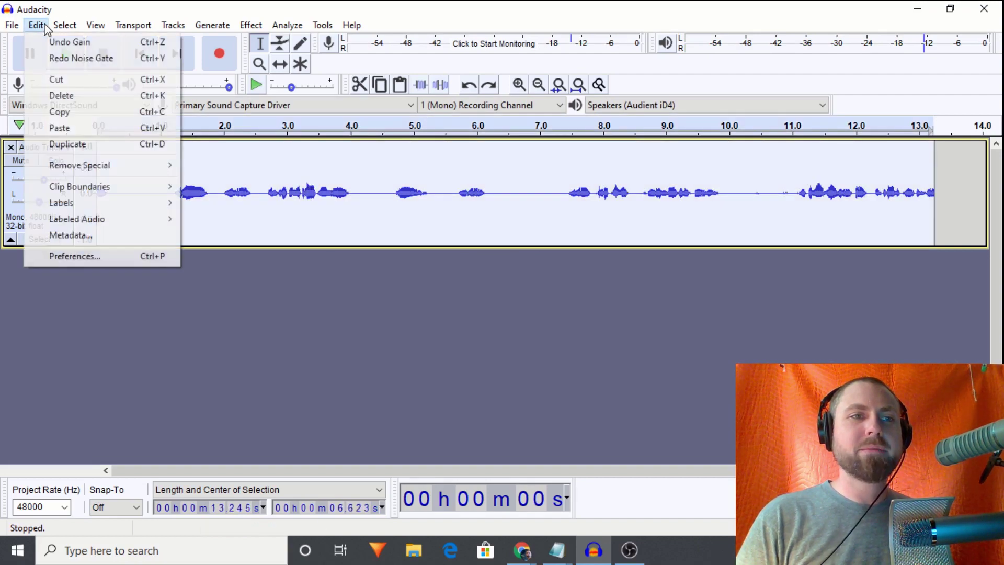
{"action": "left_click", "coordinate": [63, 58]}
{"action": "left_click", "coordinate": [294, 209]}
{"action": "left_click", "coordinate": [324, 214]}
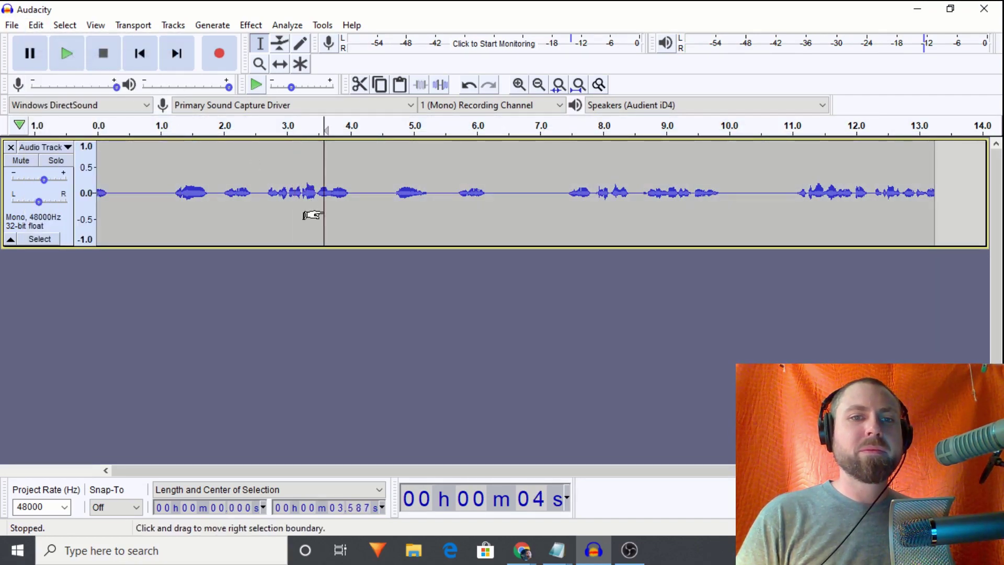
{"action": "key", "text": "space"}
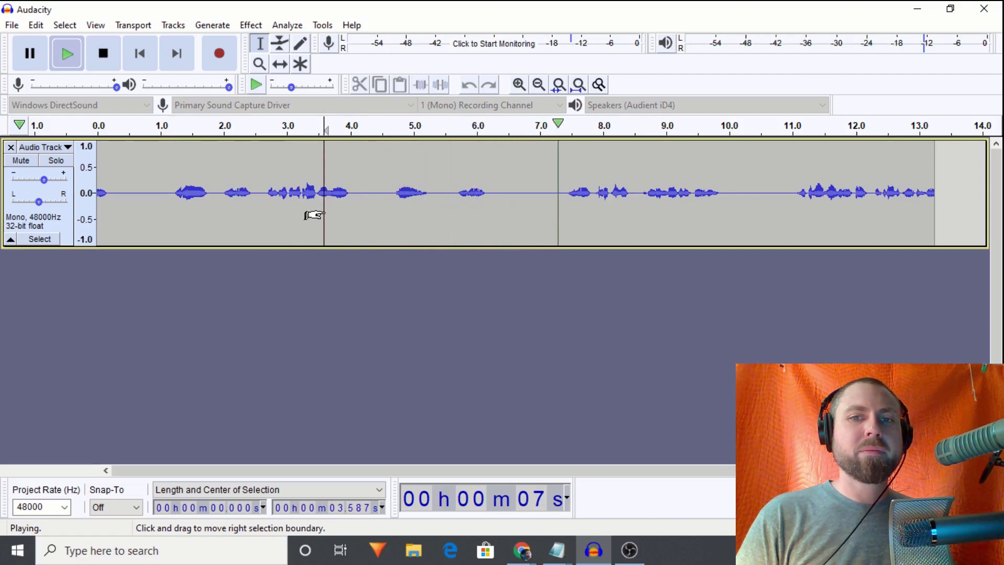
{"action": "key", "text": "space"}
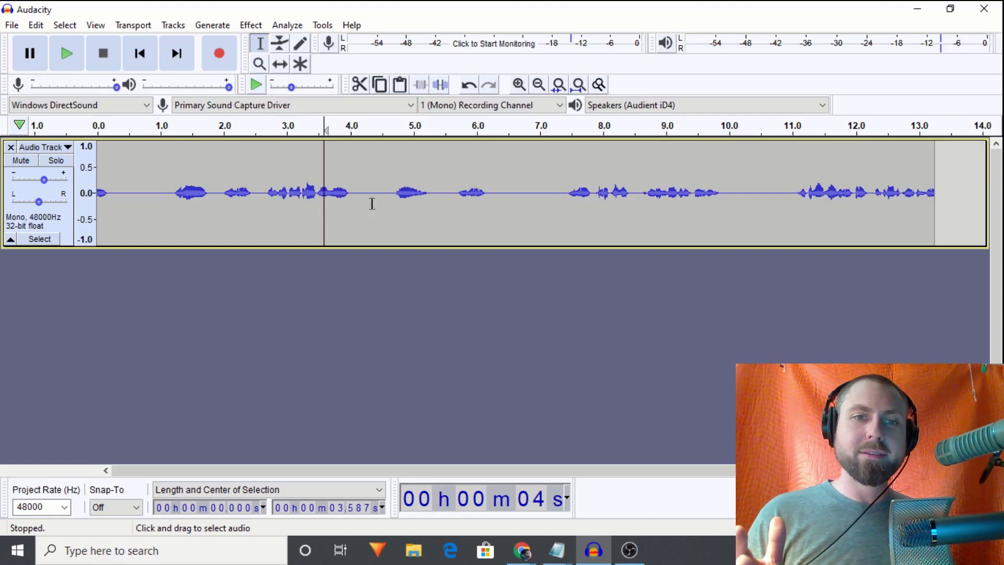
Highlight the silent gaps of about 0.5 seconds near 4.3 seconds and about 1.1 seconds near 6.8 seconds.
{"action": "left_click_drag", "start_coordinate": [354, 199], "coordinate": [386, 217]}
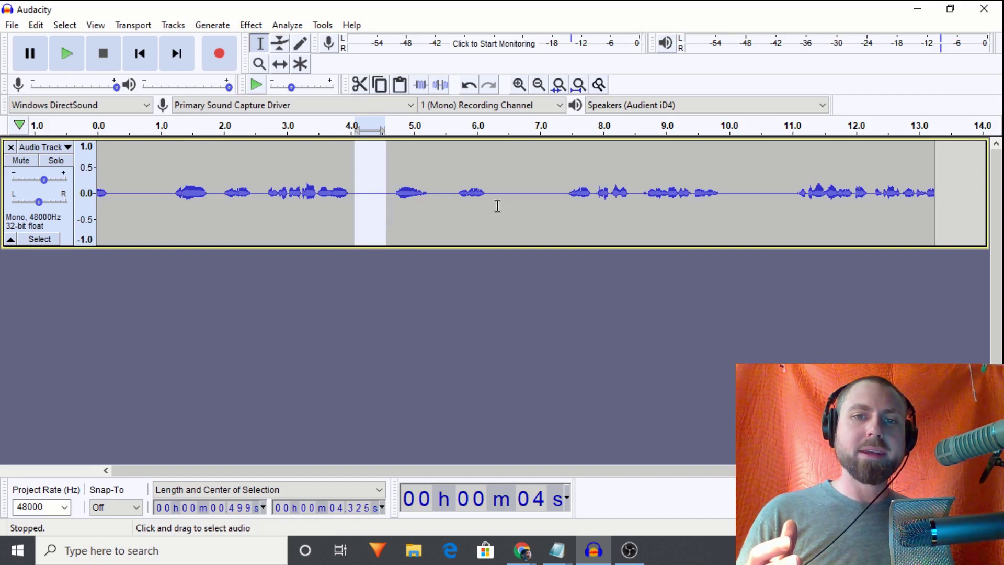
{"action": "left_click_drag", "start_coordinate": [493, 203], "coordinate": [561, 219]}
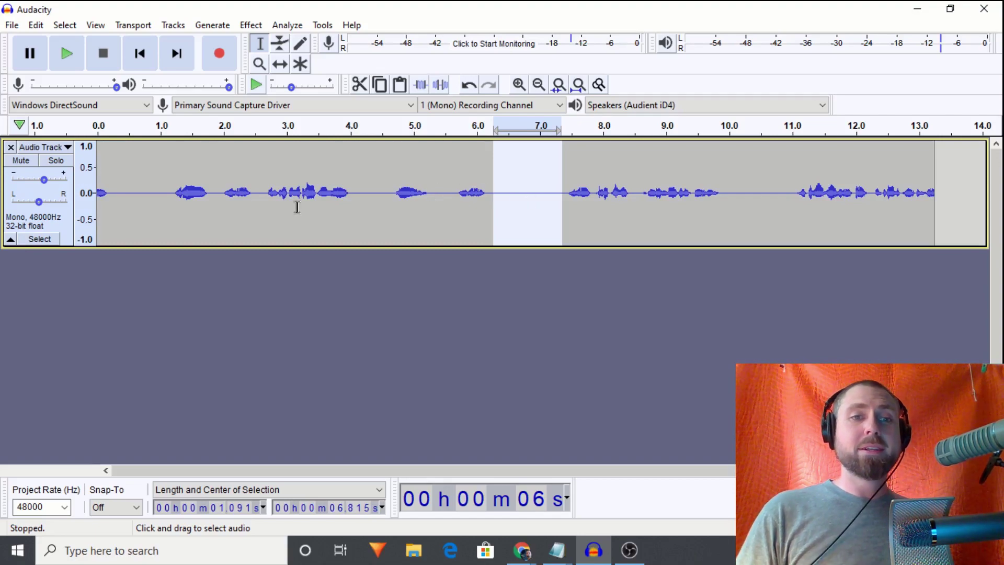
{"action": "double_click", "coordinate": [229, 207]}
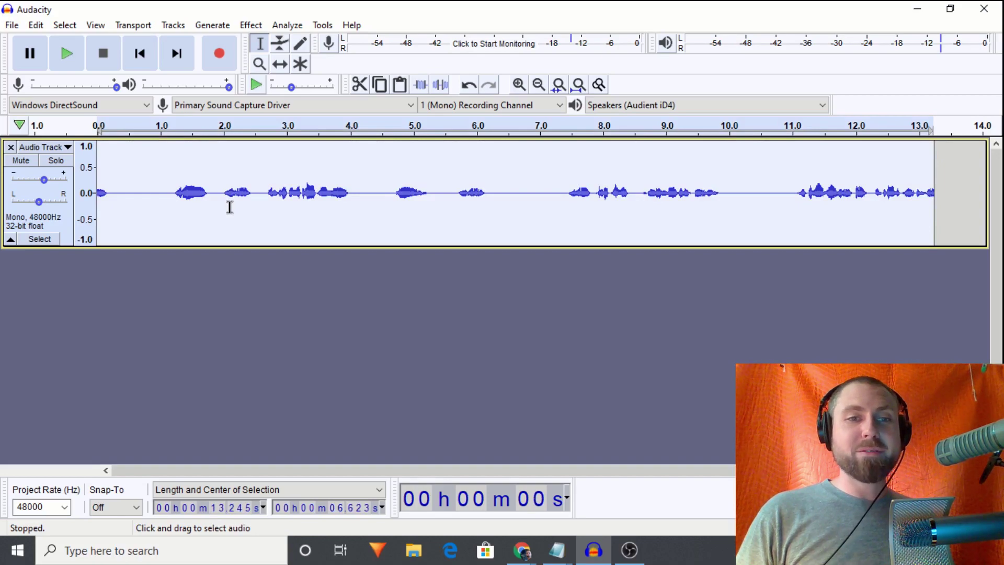
{"action": "left_click", "coordinate": [329, 211]}
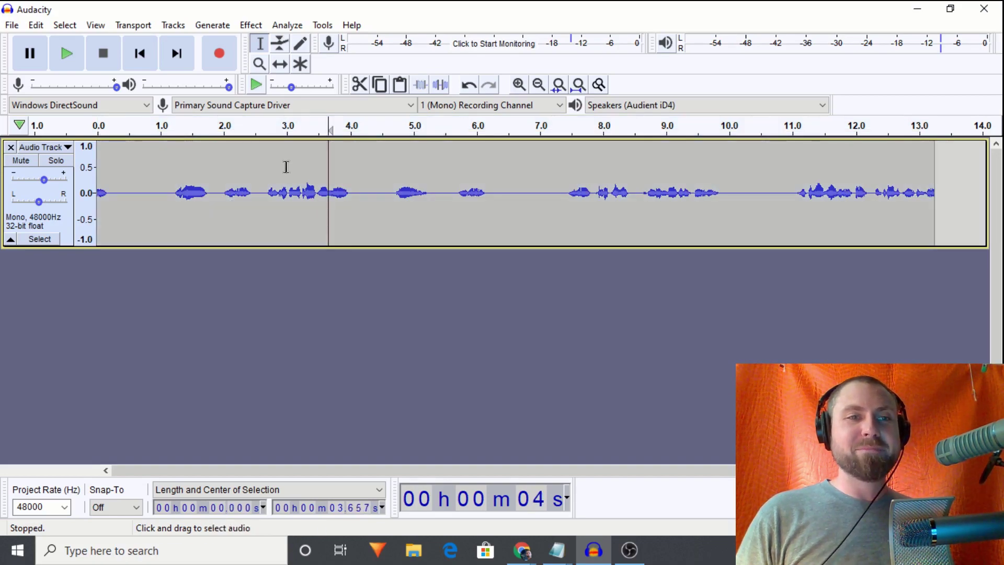
Undo the Noise Gate again and listen to the track's background noise from about 3.7 seconds.
{"action": "left_click", "coordinate": [36, 25]}
{"action": "left_click", "coordinate": [52, 42]}
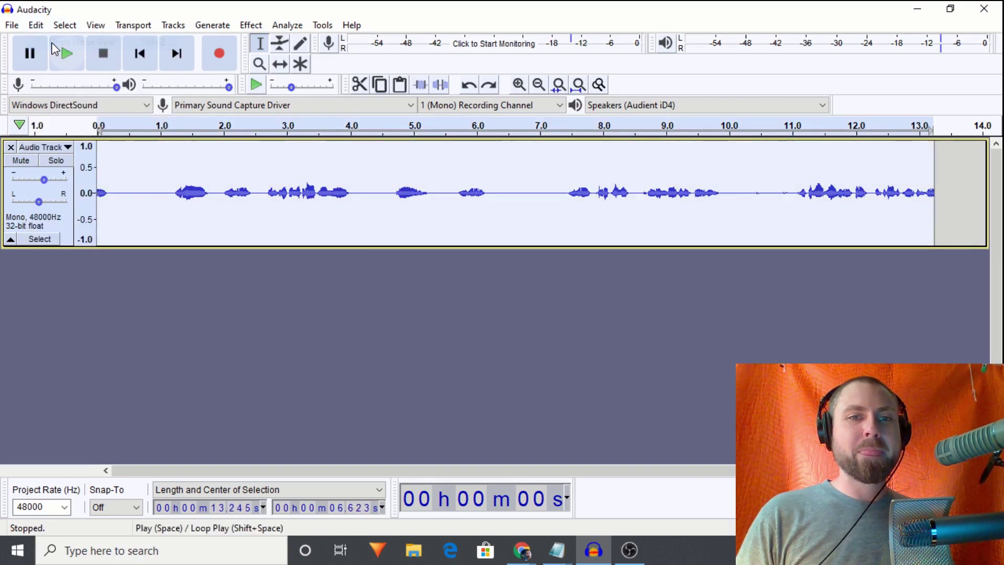
{"action": "left_click", "coordinate": [330, 219]}
{"action": "key", "text": "space"}
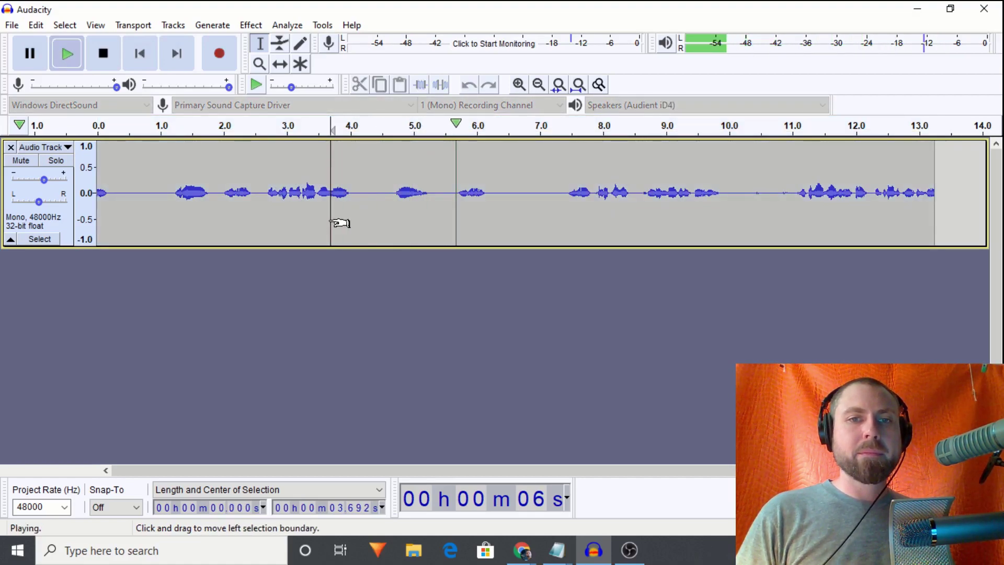
{"action": "key", "text": "space"}
Raise the voice track's gain to +10 dB and play it from about 3.7 seconds.
{"action": "mouse_move", "coordinate": [55, 185]}
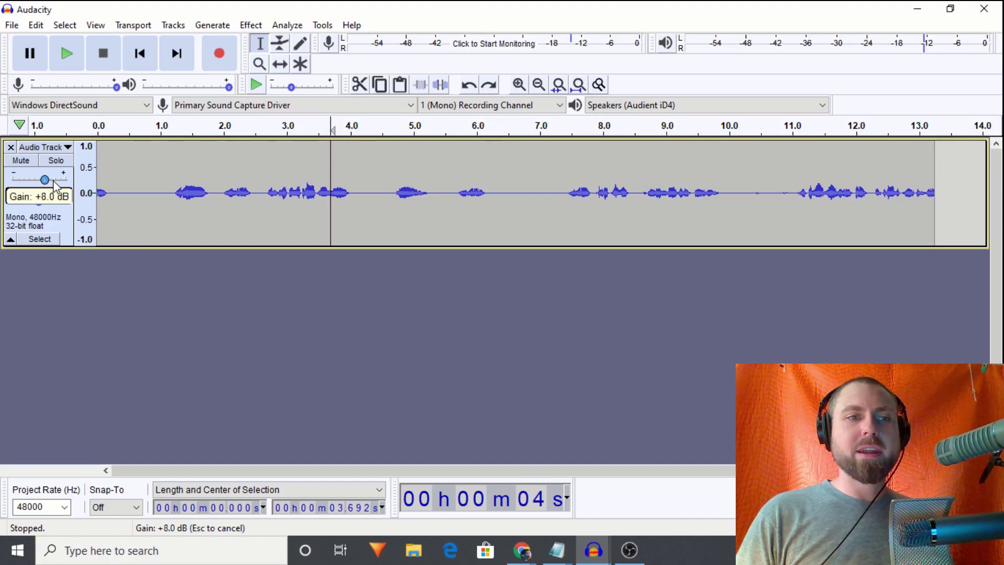
{"action": "left_click_drag", "start_coordinate": [56, 186], "coordinate": [60, 188]}
{"action": "key", "text": "space"}
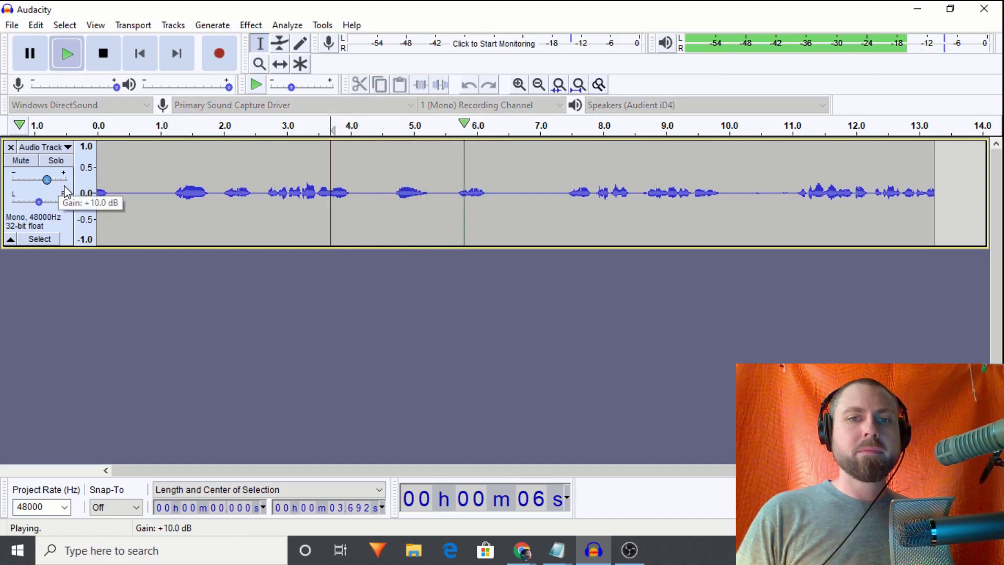
{"action": "key", "text": "space"}
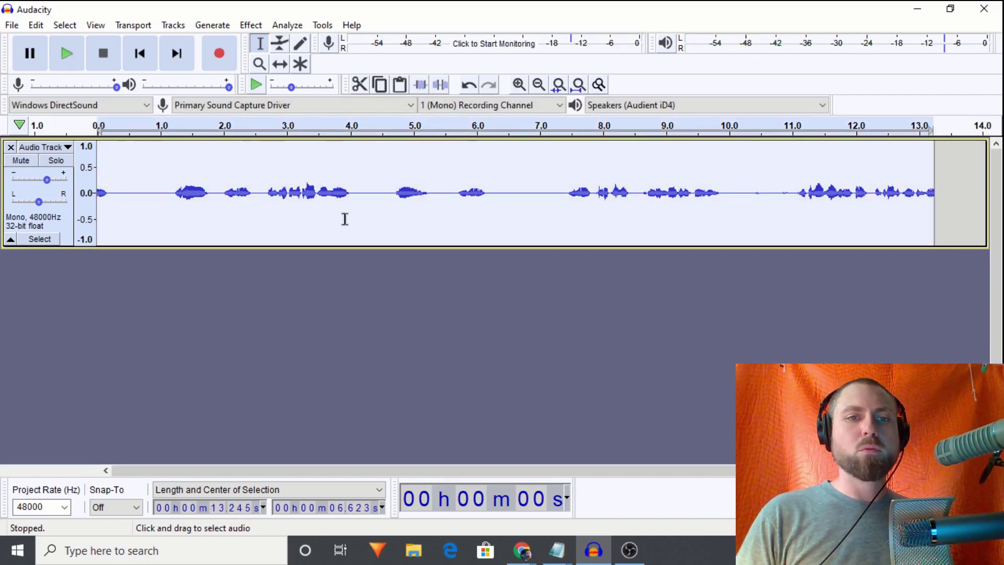
Apply the Noise Gate to the entire track using -40 dB level reduction, -40.10 dB threshold and 250 ms attack/decay.
{"action": "left_click", "coordinate": [329, 212]}
{"action": "key", "text": "ctrl+a"}
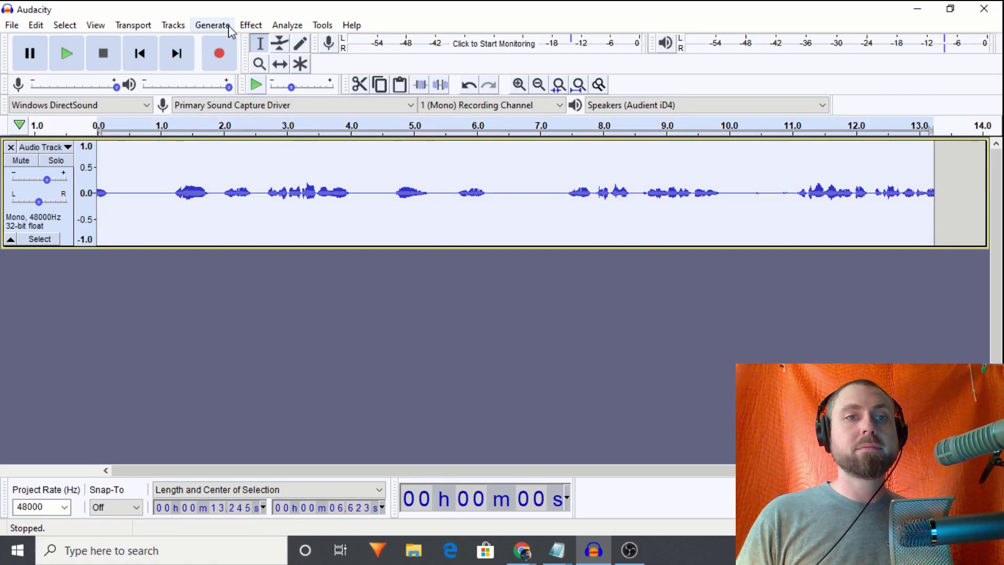
{"action": "left_click", "coordinate": [251, 25]}
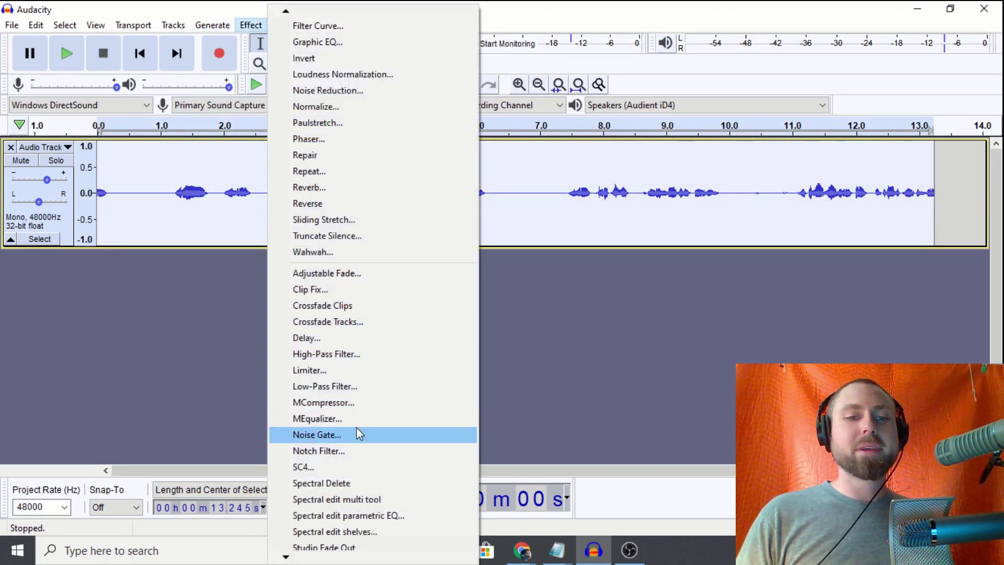
{"action": "left_click", "coordinate": [351, 444]}
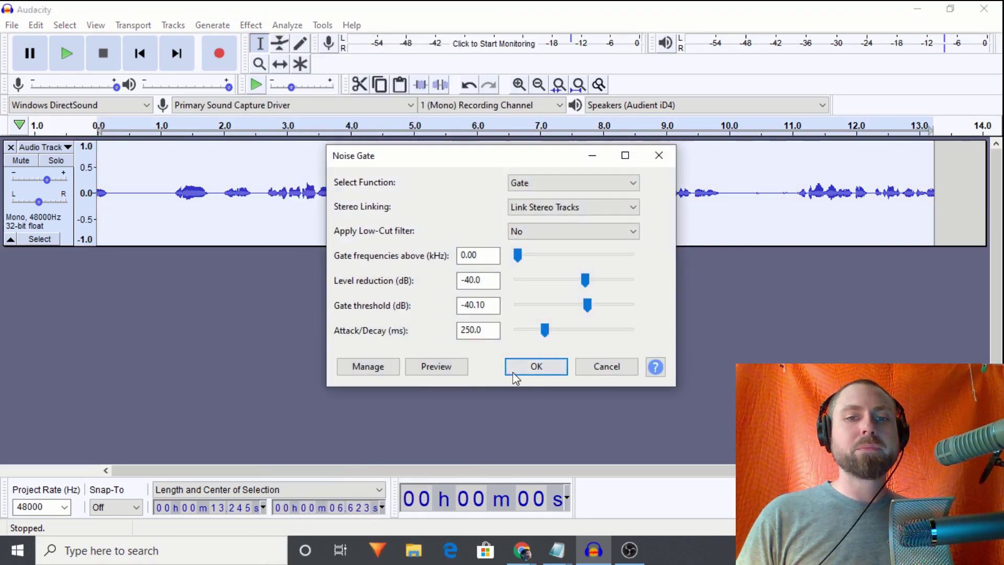
{"action": "left_click", "coordinate": [536, 372]}
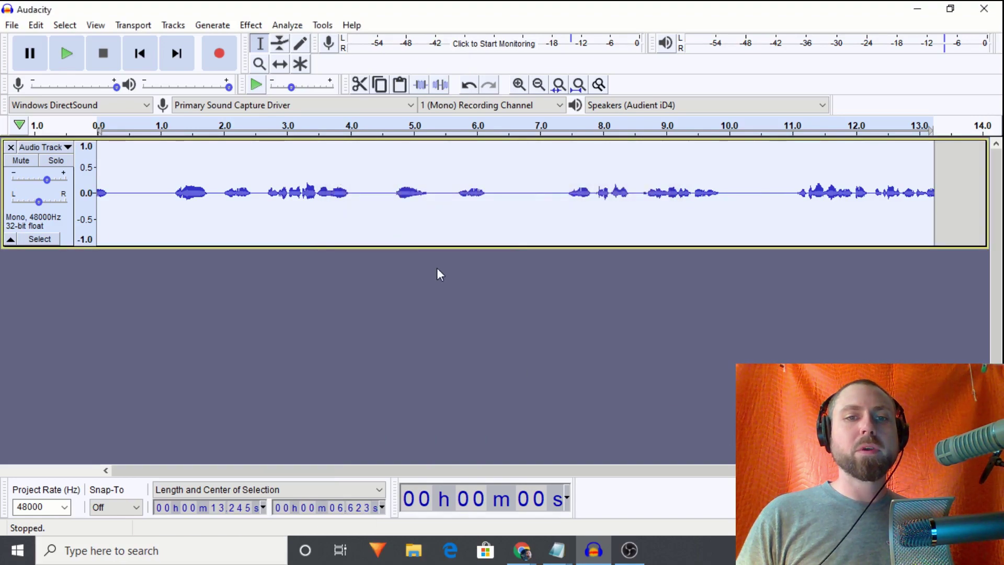
Play the gated, louder track from about 3.7 seconds to check the pauses between words.
{"action": "left_click", "coordinate": [330, 219]}
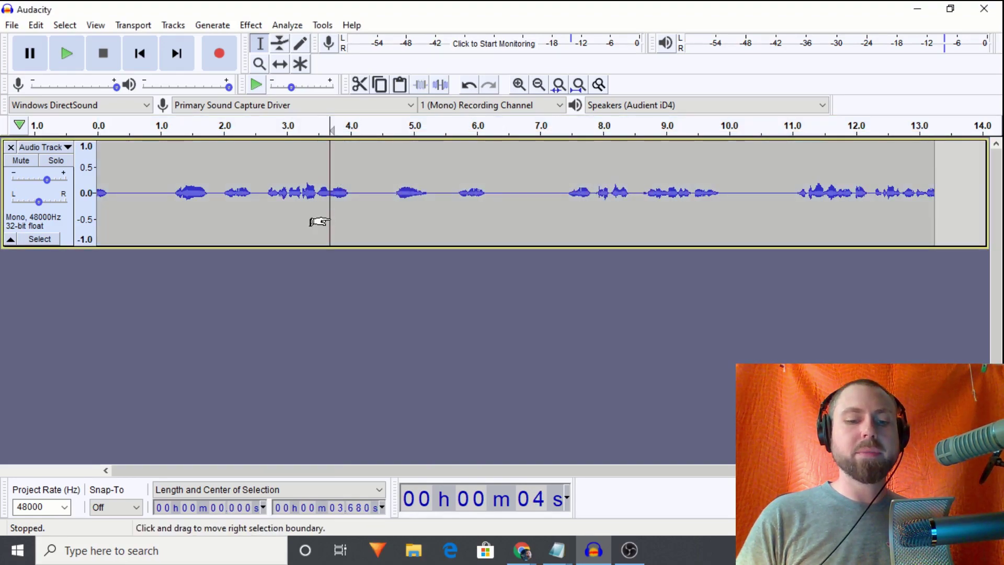
{"action": "key", "text": "space"}
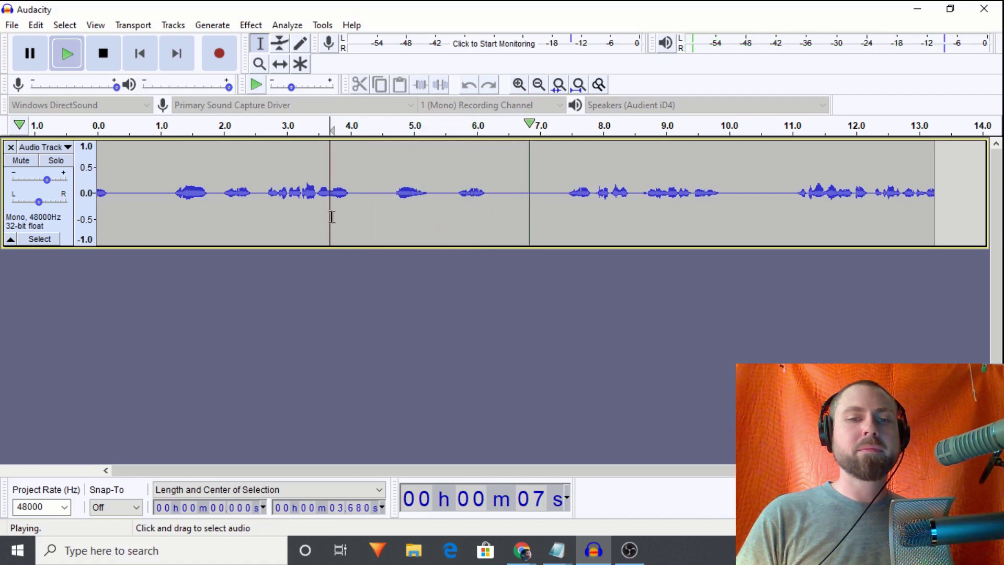
{"action": "key", "text": "space"}
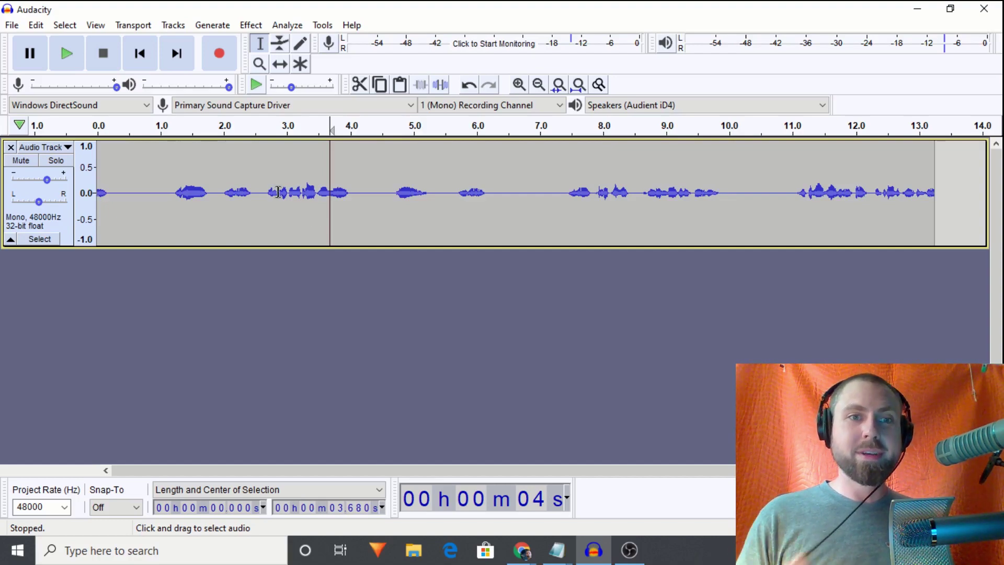
Undo the Noise Gate on the voice track and duplicate the whole track.
{"action": "key", "text": "ctrl+a"}
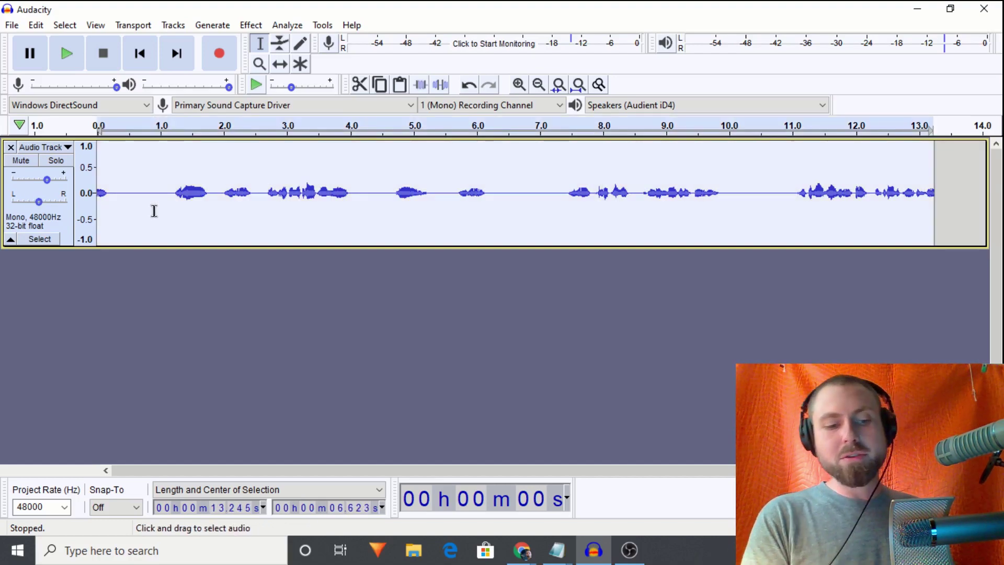
{"action": "left_click", "coordinate": [35, 25]}
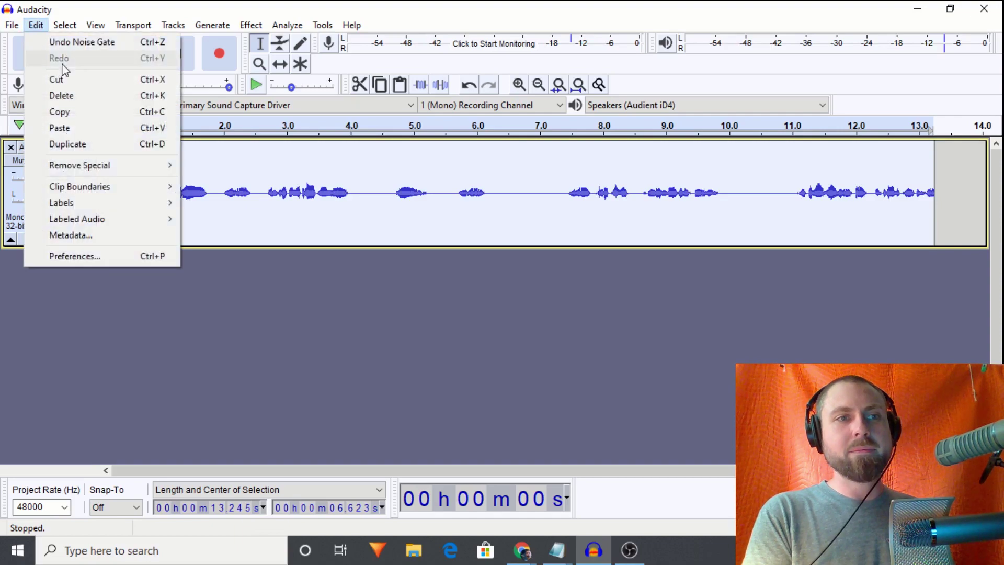
{"action": "left_click", "coordinate": [56, 44]}
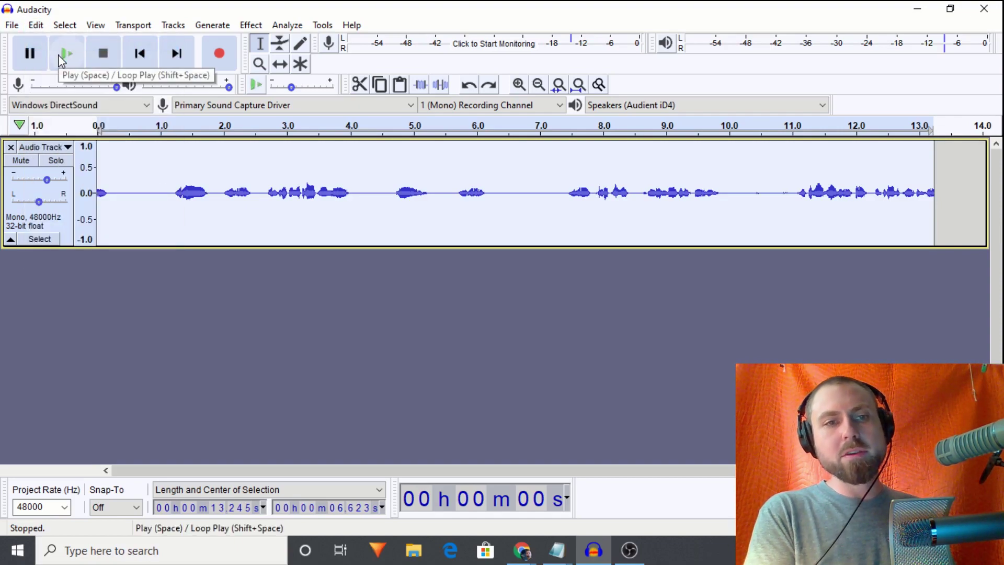
{"action": "key", "text": "ctrl+d"}
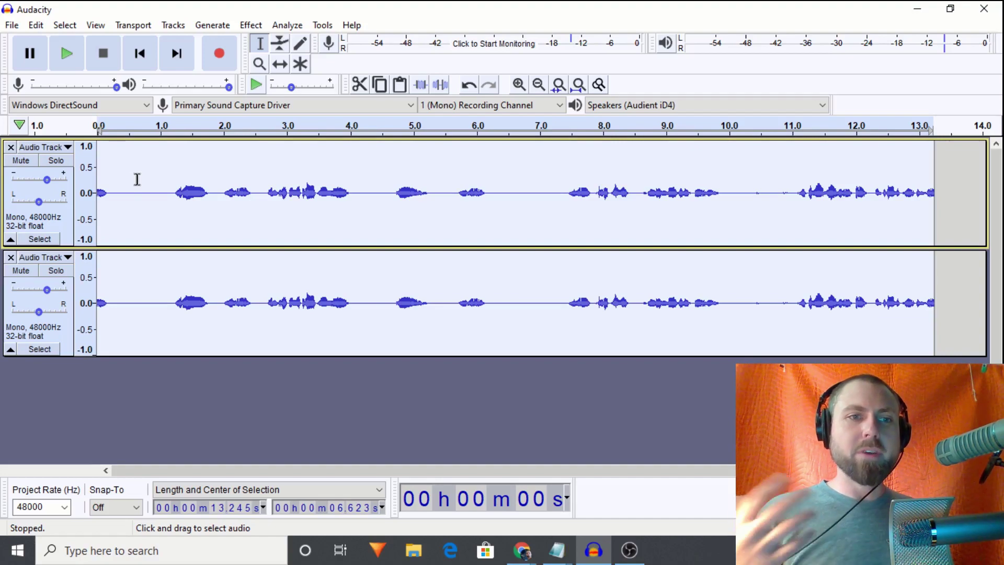
Play the tracks from about 3.6 seconds and mute the lower duplicate so only the upper track is heard.
{"action": "left_click", "coordinate": [327, 216]}
{"action": "key", "text": "space"}
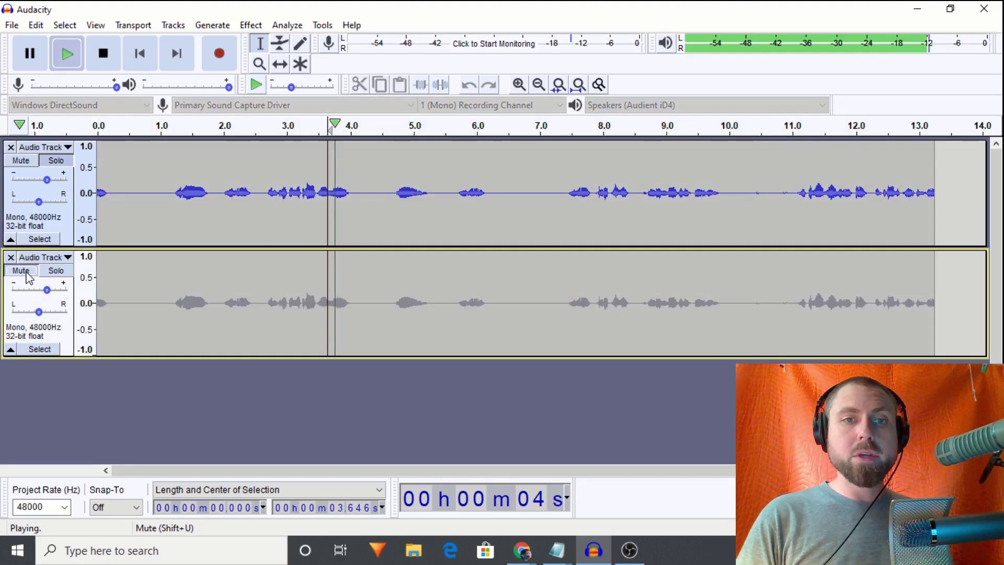
{"action": "left_click", "coordinate": [21, 270]}
{"action": "key", "text": "space"}
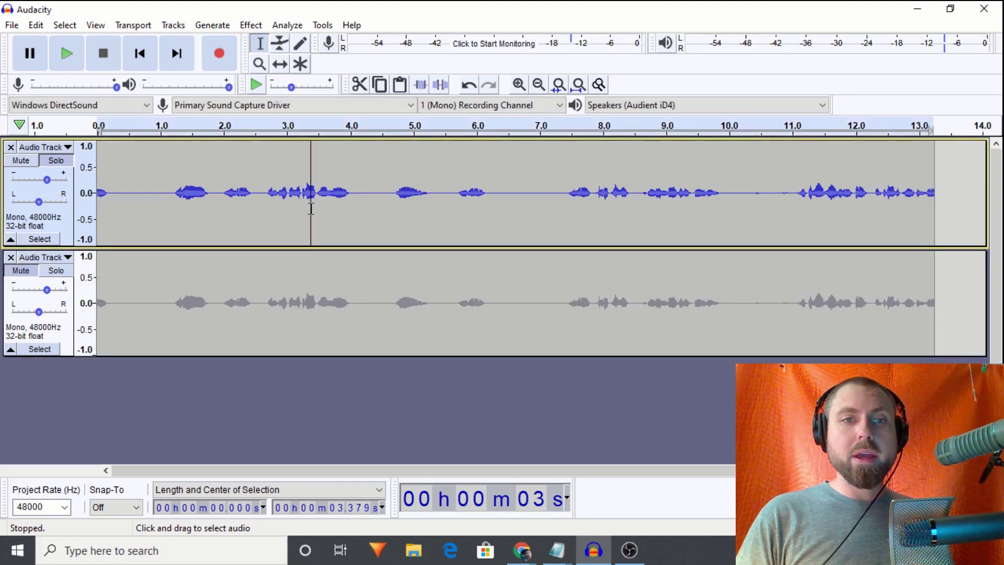
Apply the Noise Gate to the entire upper track with -40 dB level reduction, -40.10 dB threshold and 250 ms attack/decay.
{"action": "double_click", "coordinate": [309, 212]}
{"action": "left_click", "coordinate": [251, 26]}
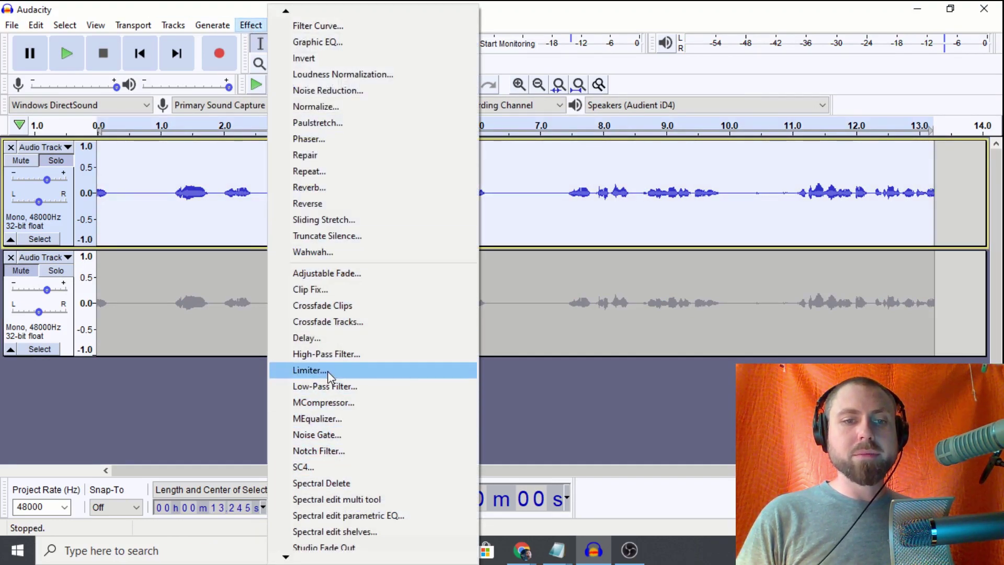
{"action": "left_click", "coordinate": [300, 437]}
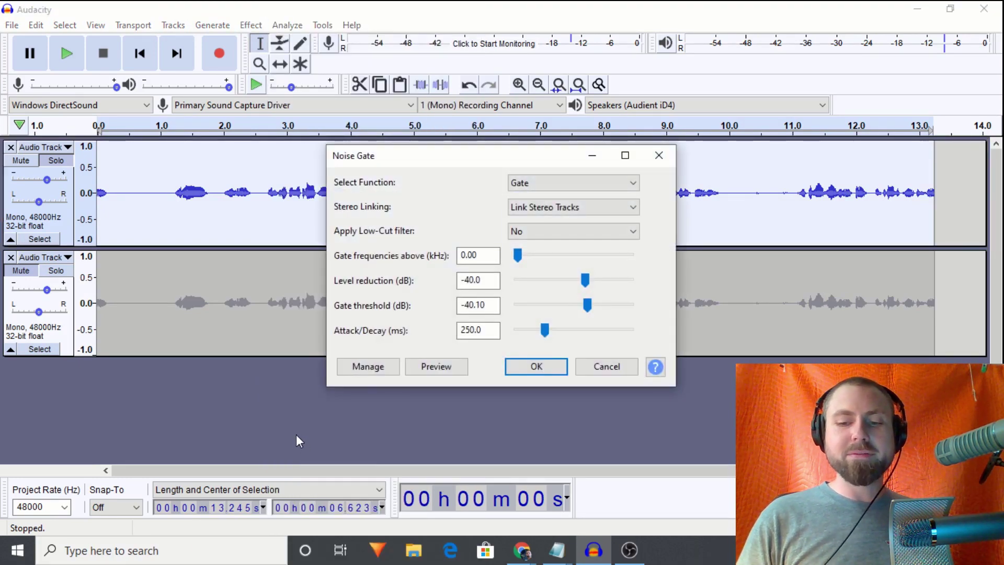
{"action": "key", "text": "Escape"}
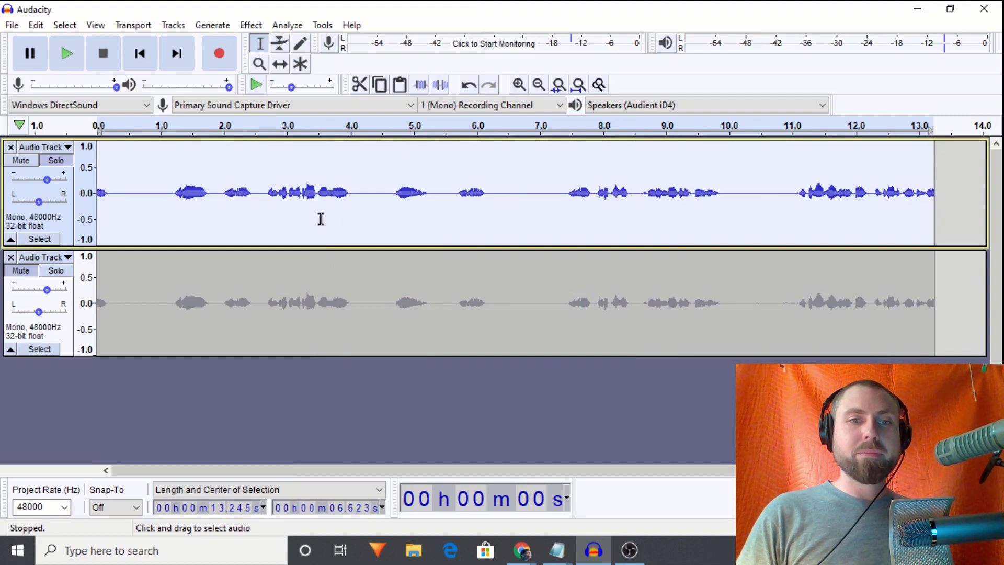
Unmute the lower duplicate track, releasing the solo on the upper track.
{"action": "left_click", "coordinate": [323, 219]}
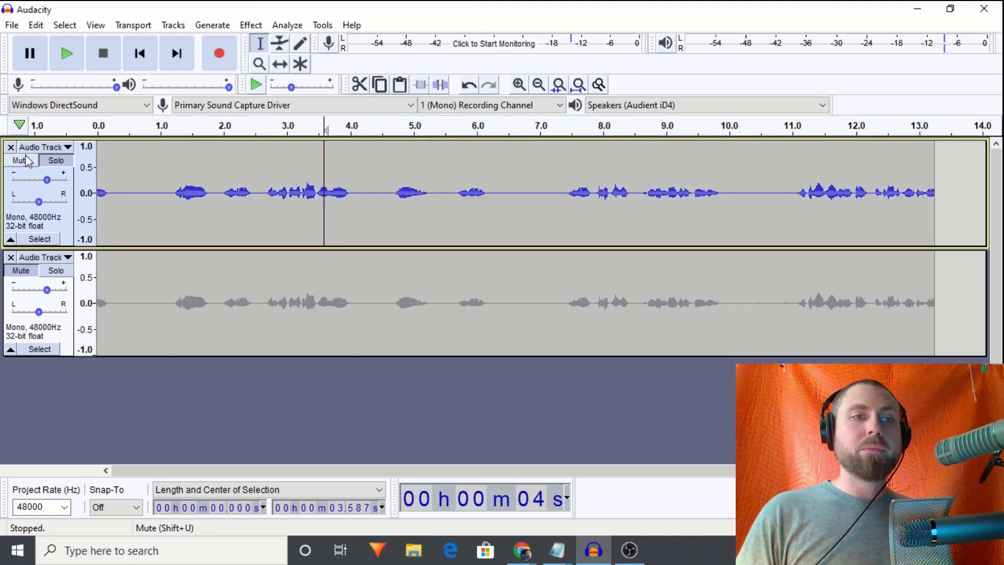
{"action": "left_click", "coordinate": [42, 147]}
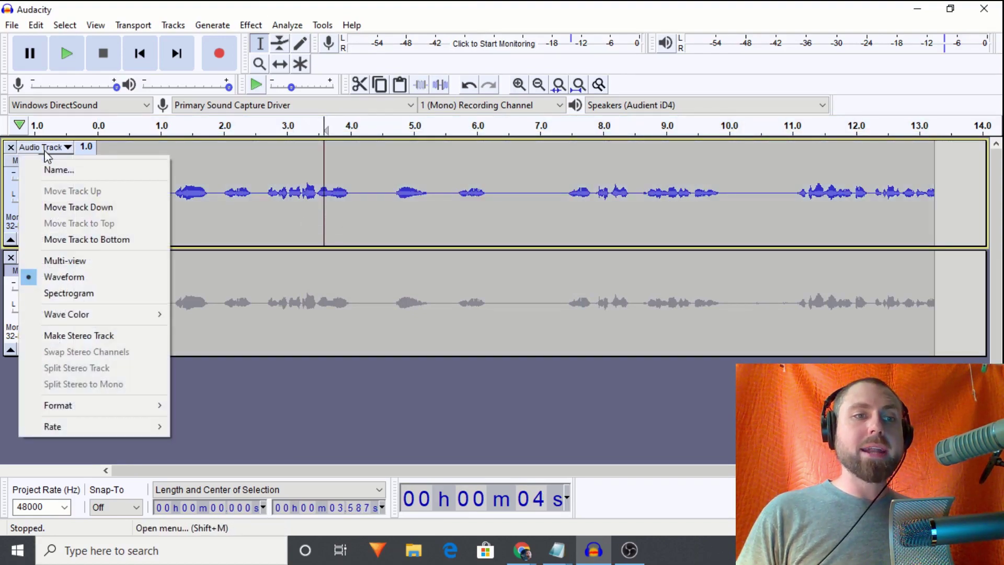
{"action": "left_click", "coordinate": [233, 287]}
{"action": "left_click", "coordinate": [24, 272]}
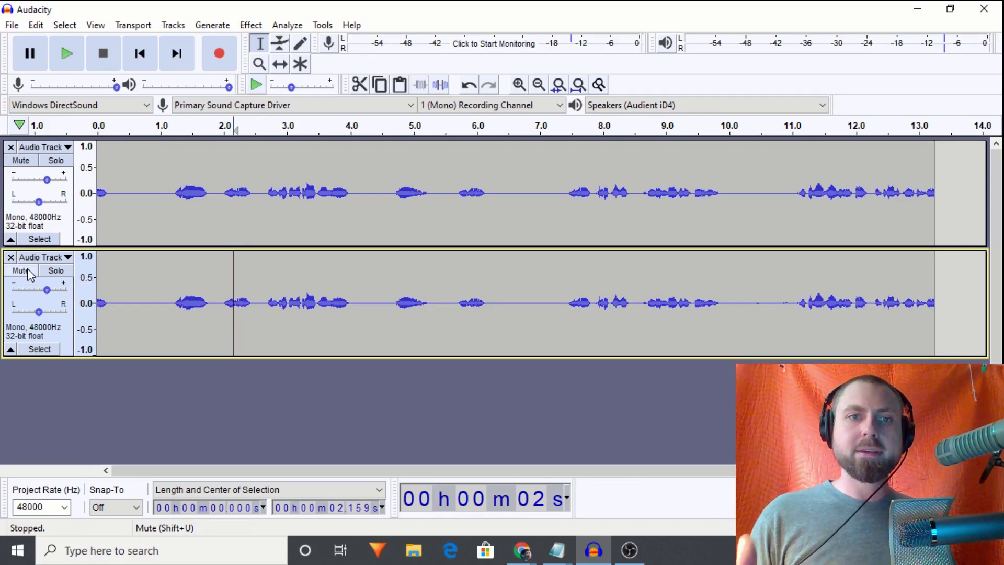
Set the upper track's wave color to Instrument 2.
{"action": "left_click", "coordinate": [42, 148]}
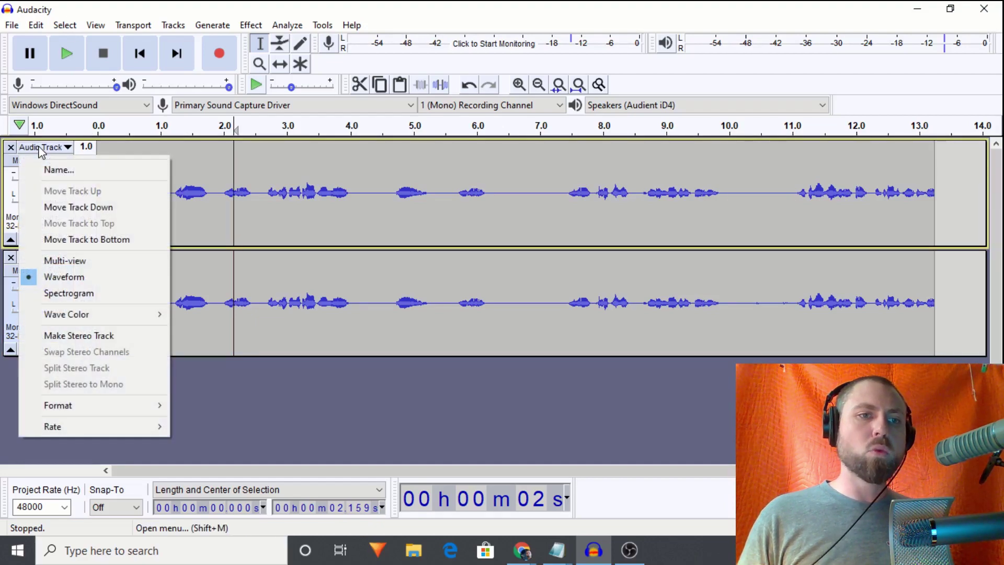
{"action": "mouse_move", "coordinate": [148, 320]}
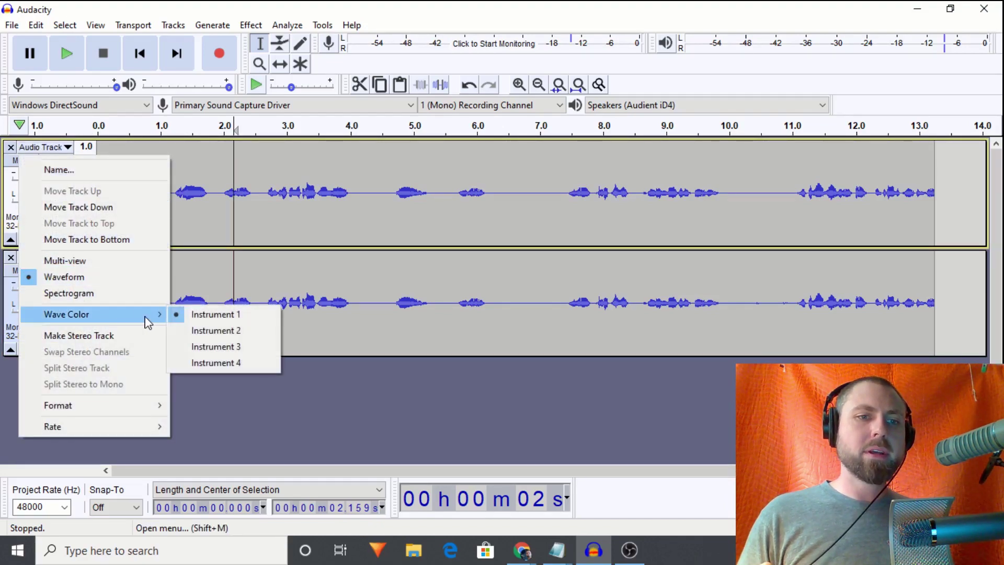
{"action": "left_click", "coordinate": [201, 331]}
Set the upper gated track's wave color to Instrument 3.
{"action": "left_click", "coordinate": [42, 148]}
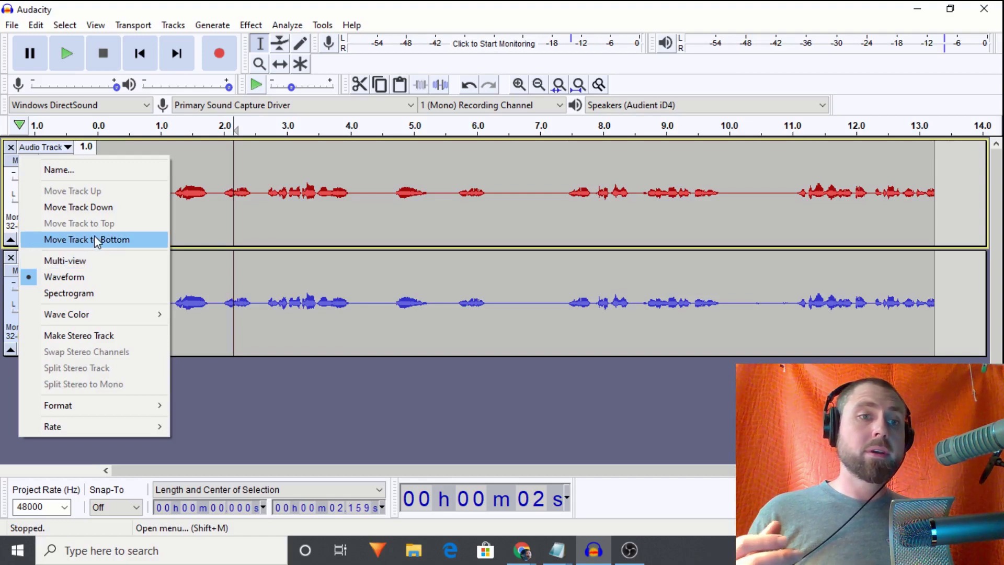
{"action": "mouse_move", "coordinate": [112, 315]}
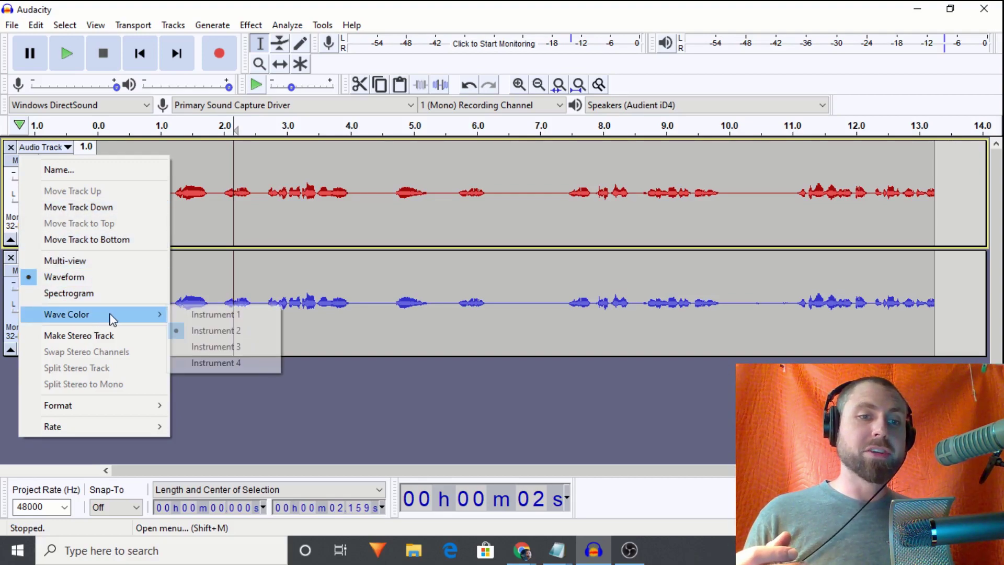
{"action": "left_click", "coordinate": [205, 340]}
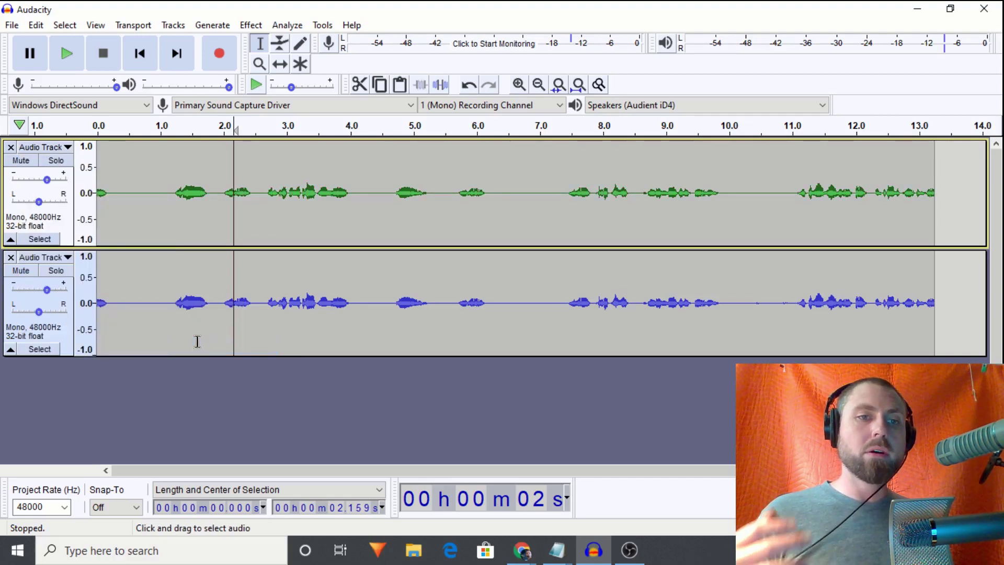
Set the lower ungated track's wave color to Instrument 4.
{"action": "left_click", "coordinate": [52, 257]}
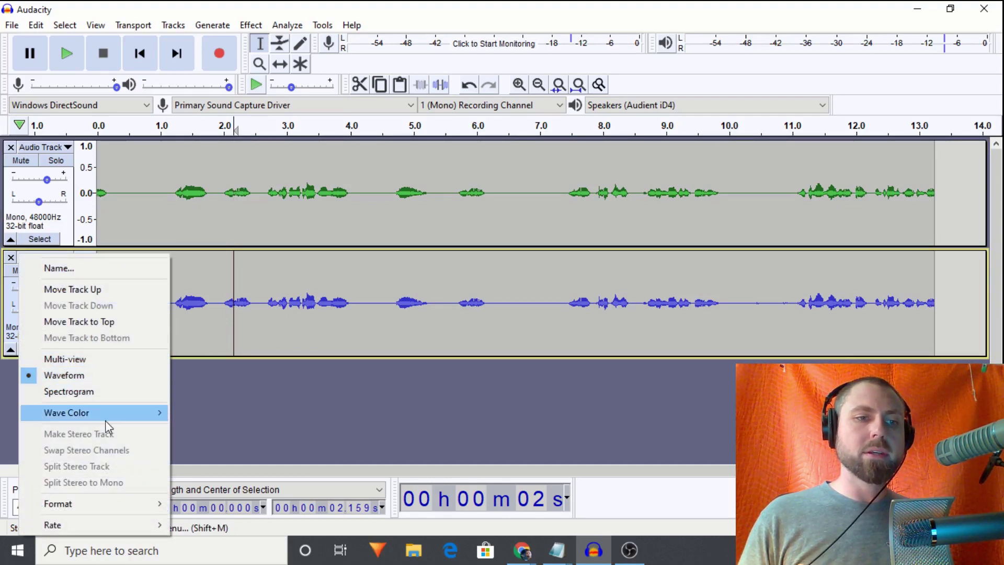
{"action": "mouse_move", "coordinate": [166, 418]}
{"action": "left_click", "coordinate": [204, 460]}
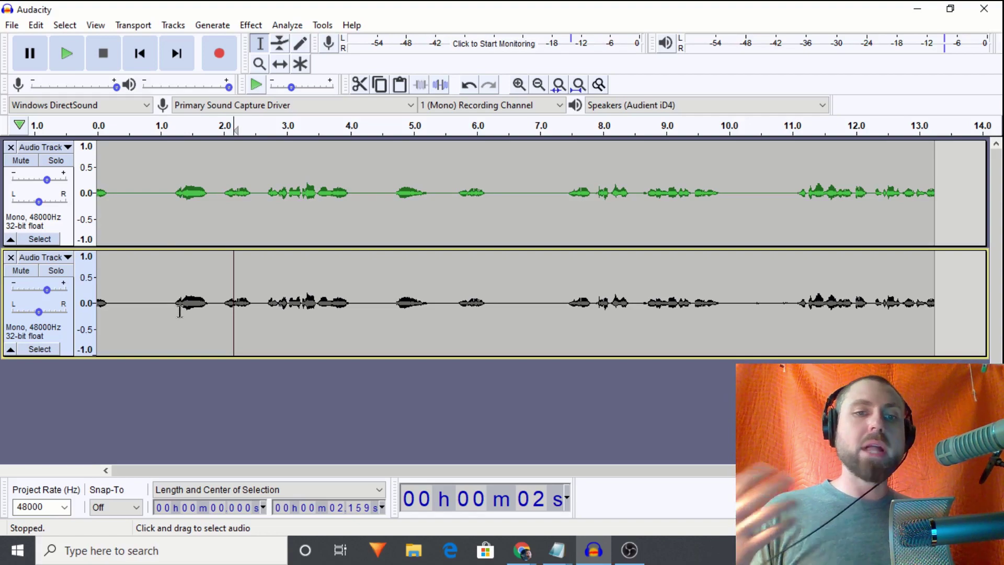
{"action": "left_click", "coordinate": [168, 196]}
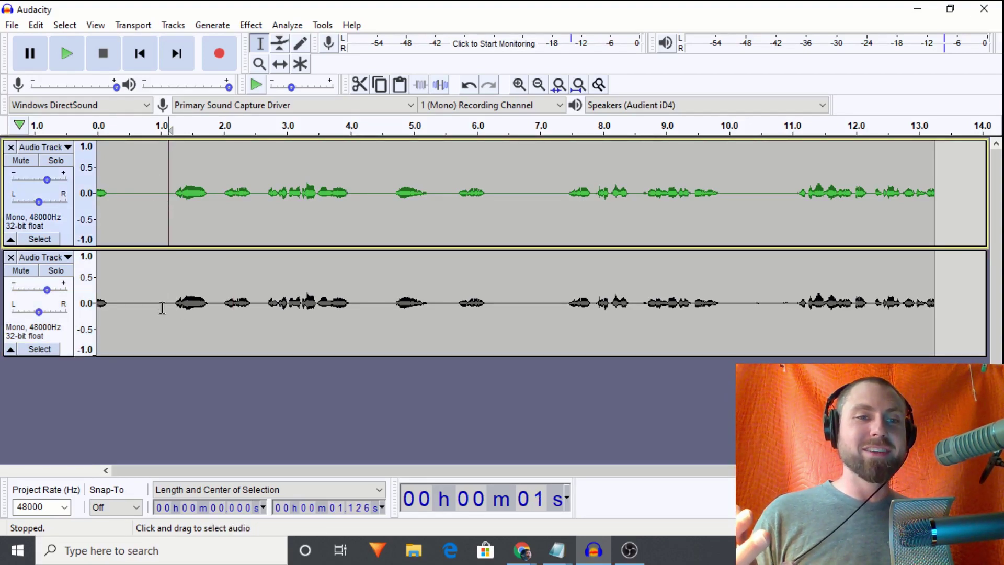
{"action": "left_click", "coordinate": [162, 309]}
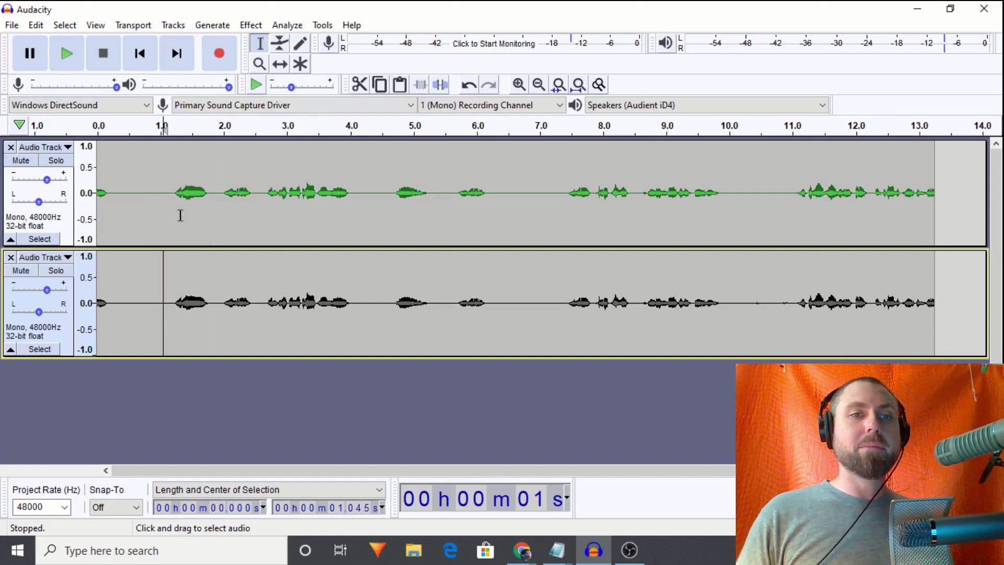
{"action": "left_click", "coordinate": [171, 211]}
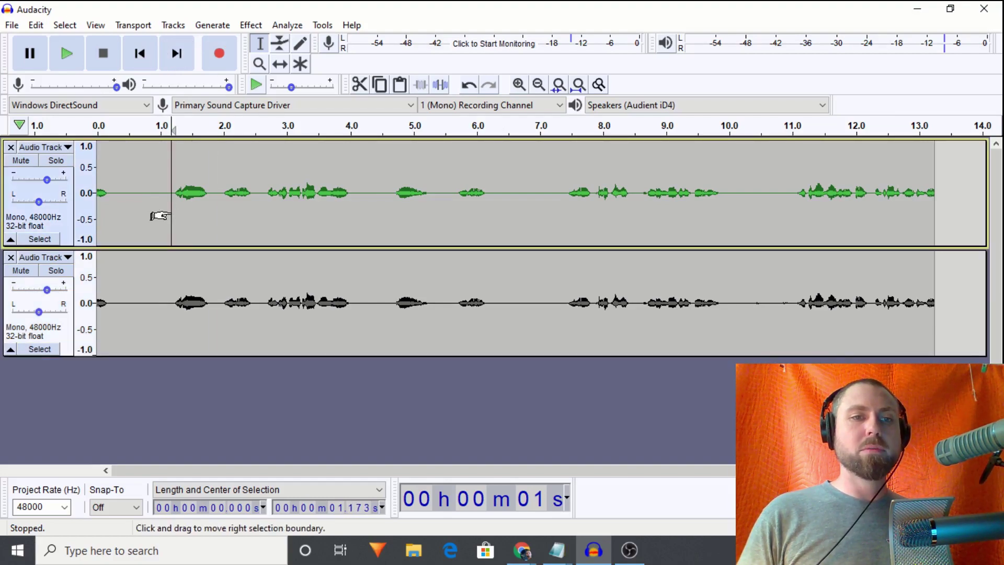
Mute the lower ungated track and play only the gated track from about 3.4 seconds.
{"action": "left_click", "coordinate": [21, 271]}
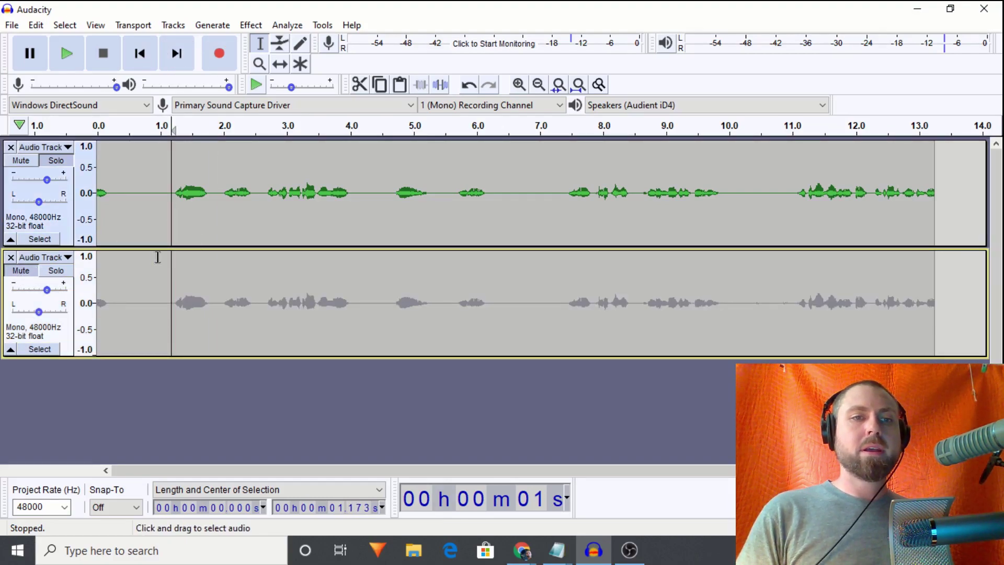
{"action": "left_click", "coordinate": [330, 220]}
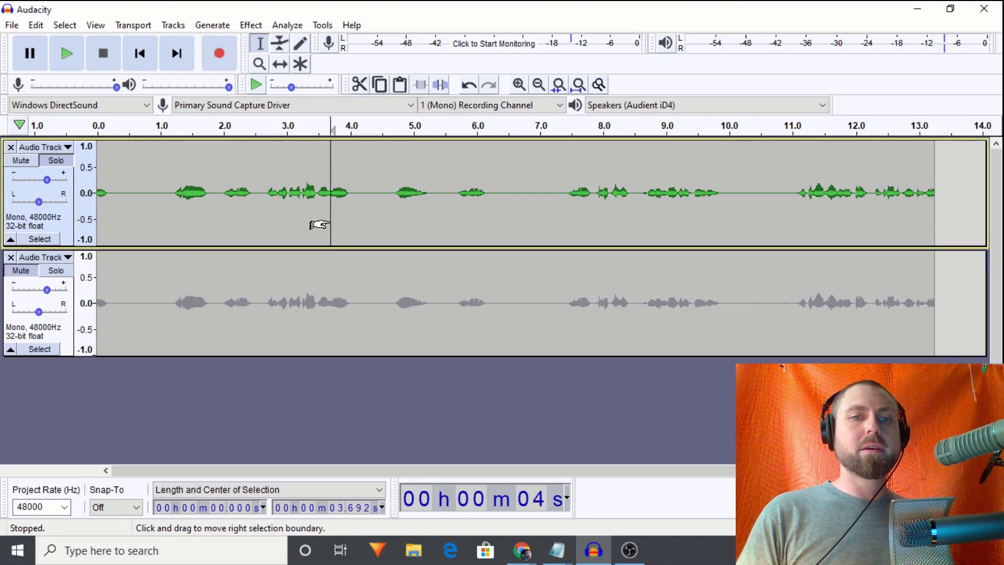
{"action": "left_click", "coordinate": [310, 215]}
{"action": "key", "text": "space"}
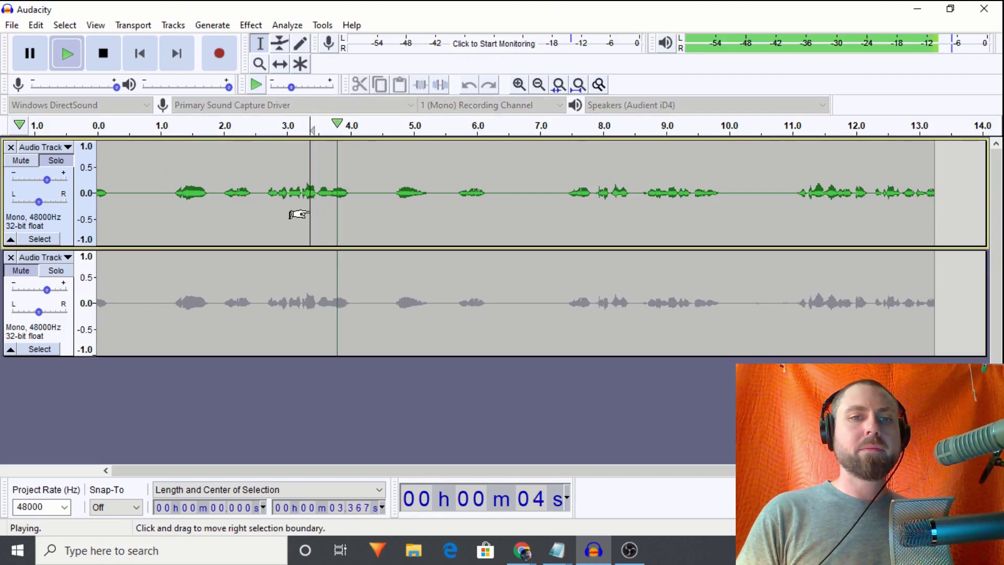
{"action": "key", "text": "space"}
Solo the lower ungated track and play it from about 3.4 seconds to hear its background noise.
{"action": "left_click", "coordinate": [55, 271]}
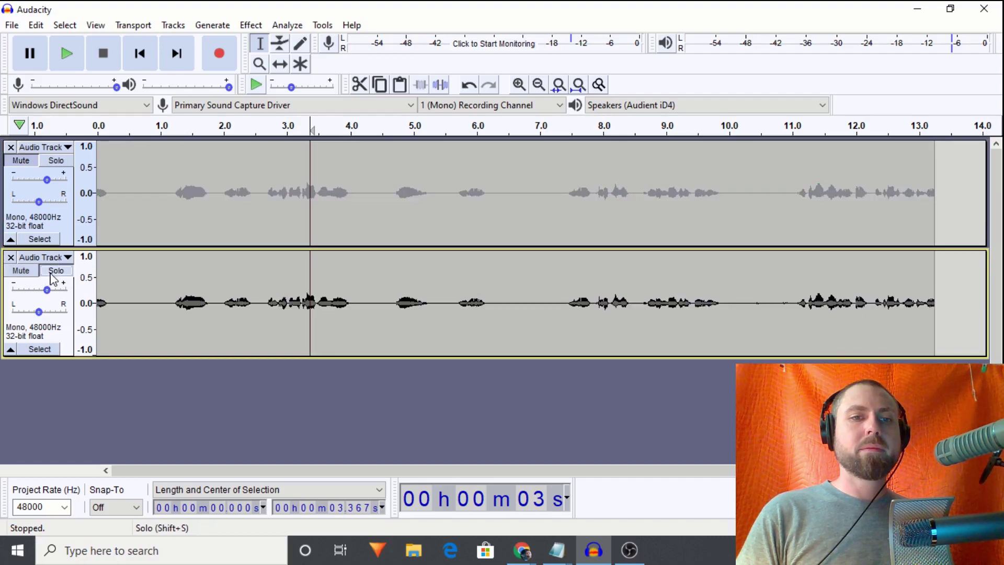
{"action": "key", "text": "space"}
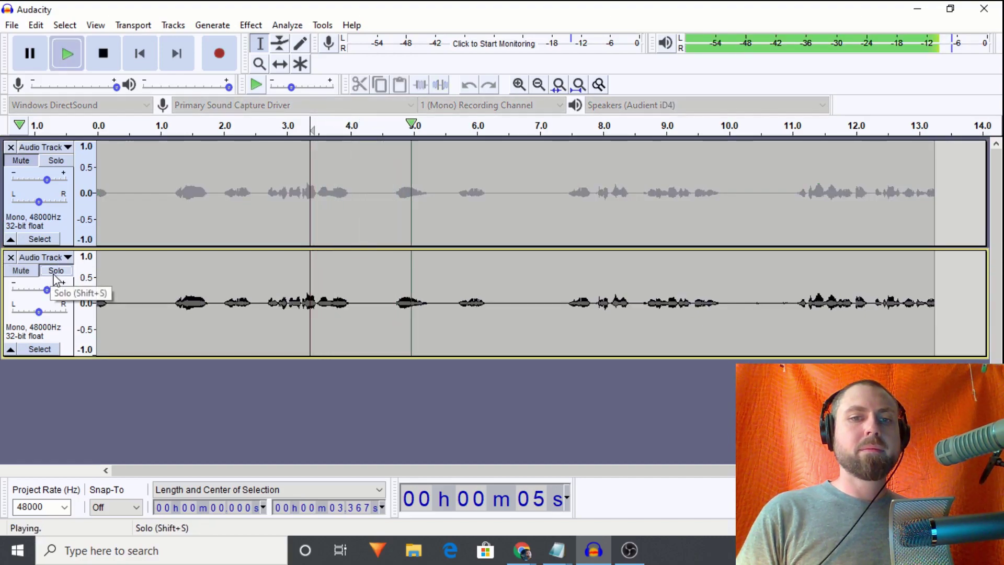
{"action": "key", "text": "space"}
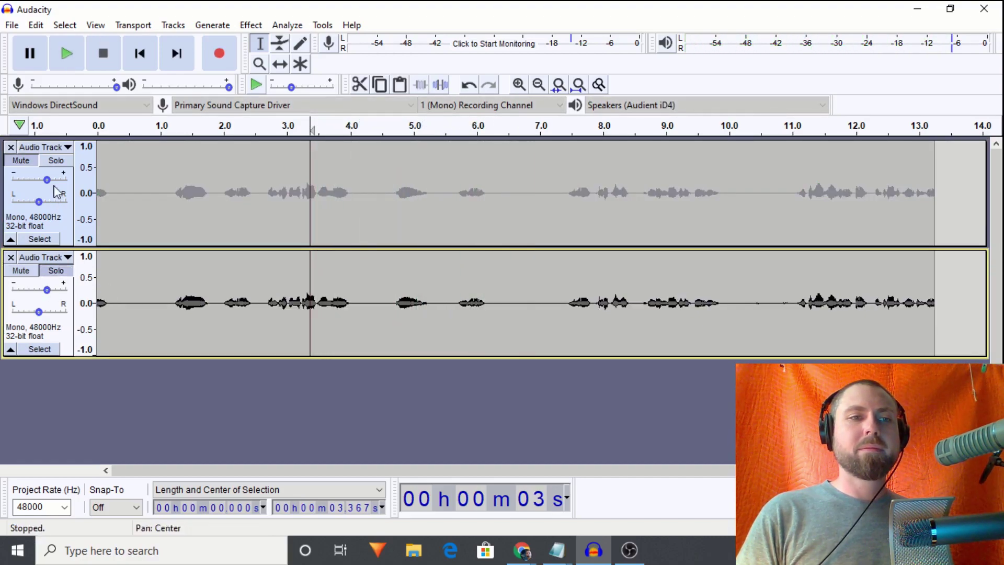
Solo the upper gated track and play it from about 3.4 seconds to compare it with the ungated version.
{"action": "left_click", "coordinate": [56, 160]}
{"action": "key", "text": "space"}
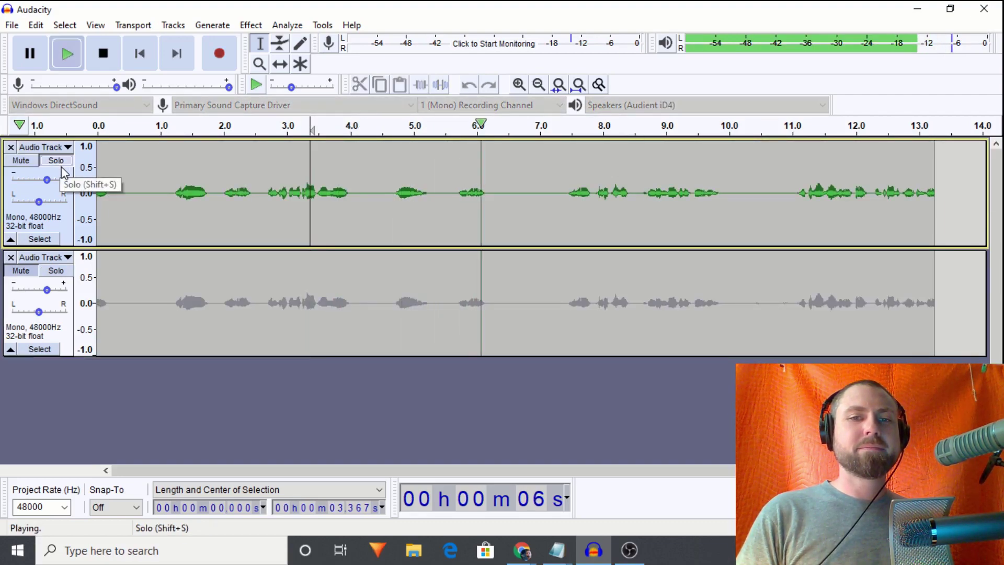
{"action": "key", "text": "space"}
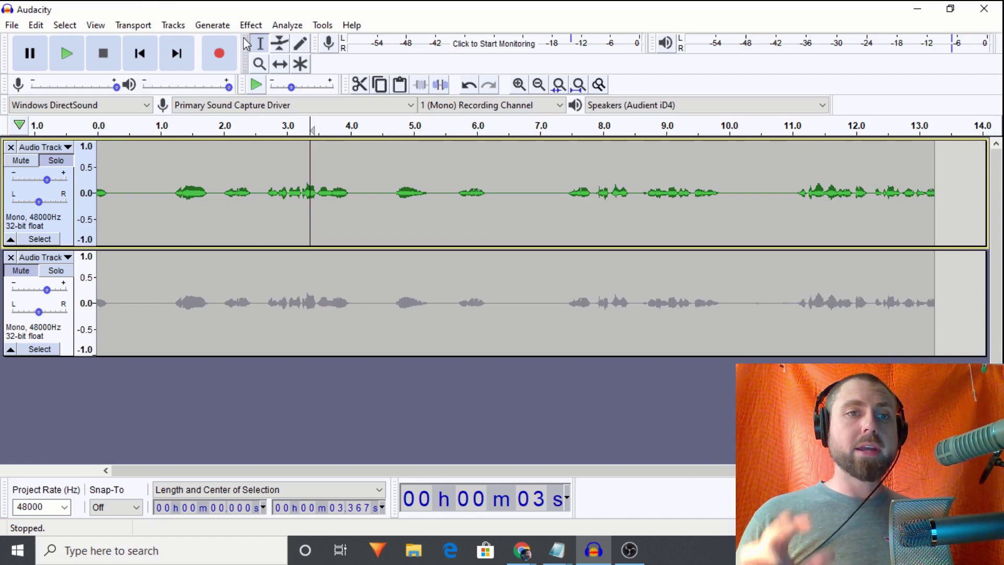
Unmute the lower track and normalize the entire upper gated track.
{"action": "left_click", "coordinate": [27, 271]}
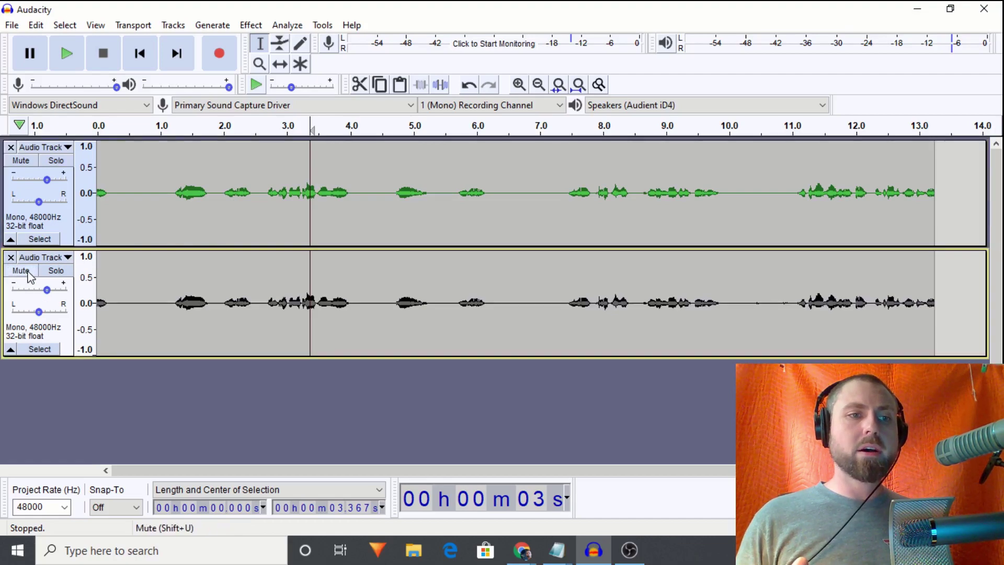
{"action": "double_click", "coordinate": [272, 185]}
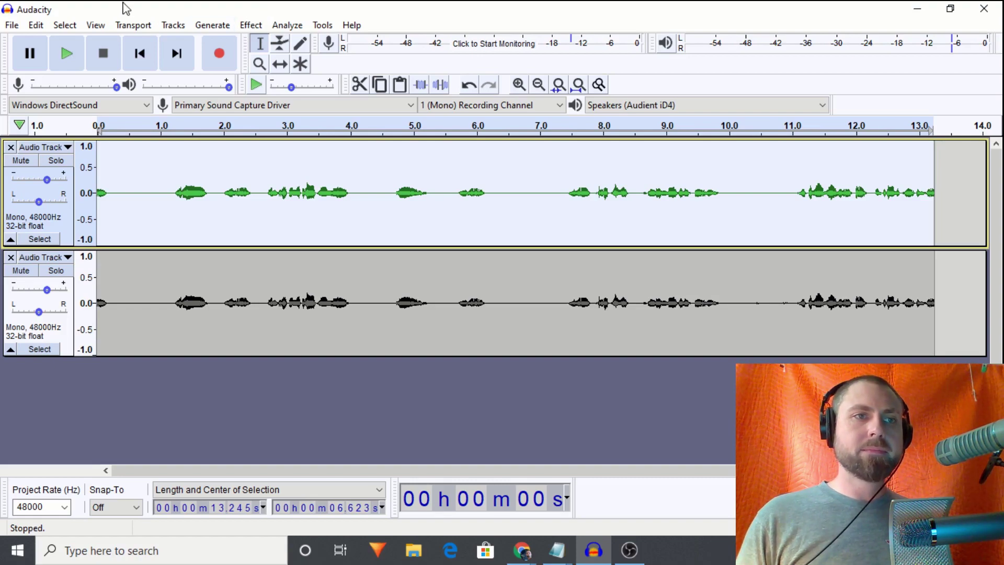
{"action": "left_click", "coordinate": [250, 25]}
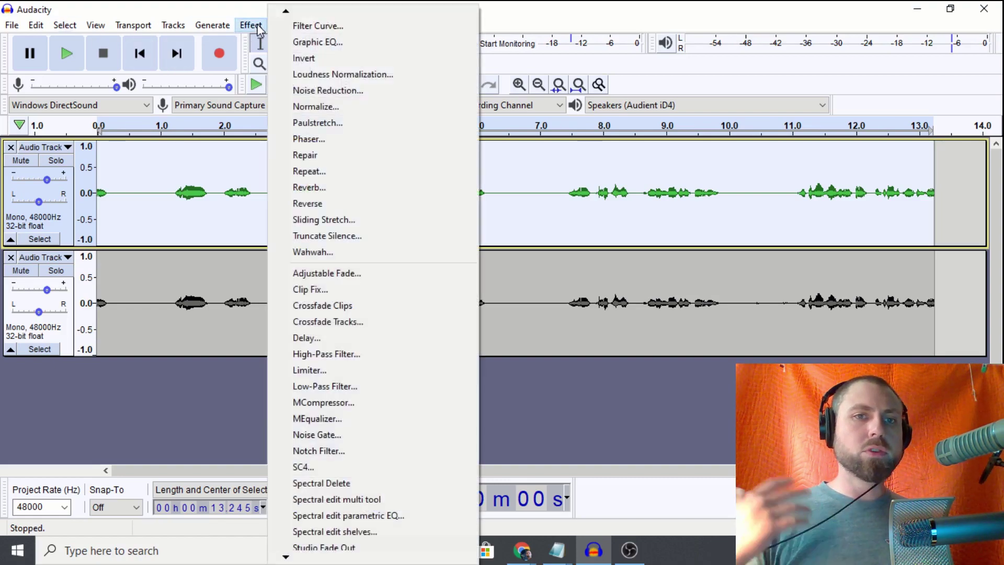
{"action": "left_click", "coordinate": [300, 106]}
{"action": "key", "text": "Return"}
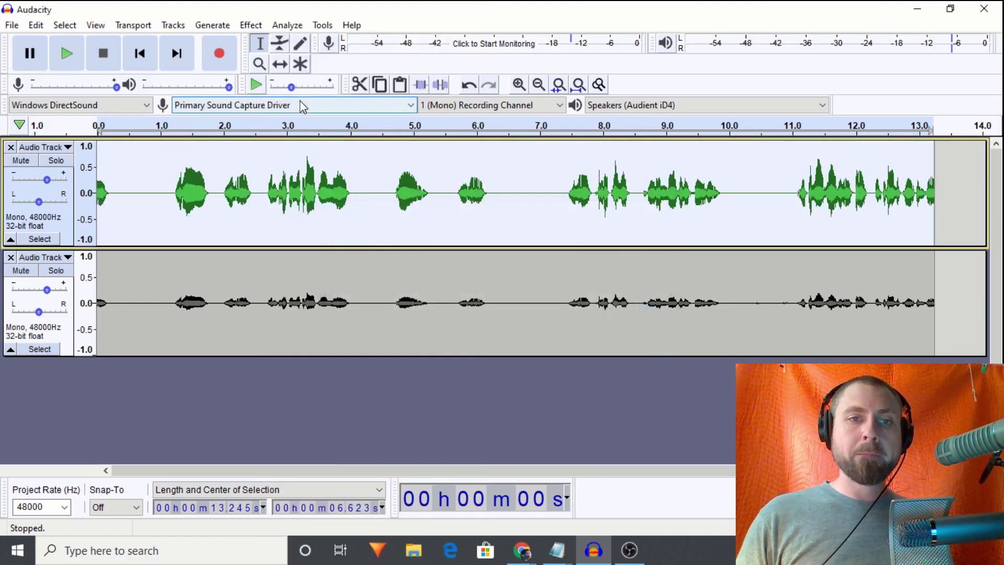
Apply Loudness Normalization to the entire lower ungated track with perceived loudness at -23 LUFS and mono treated as dual-mono.
{"action": "left_click", "coordinate": [318, 285]}
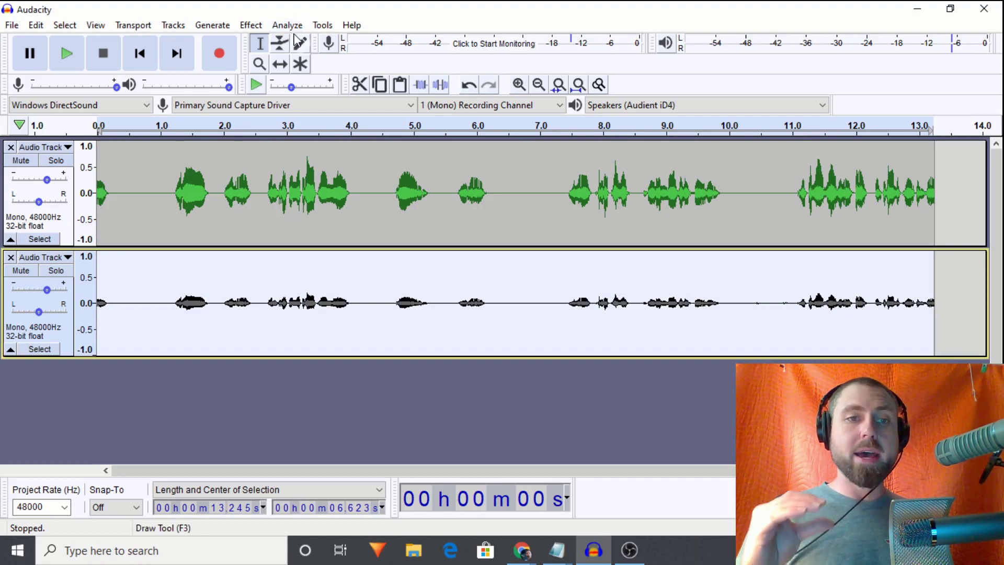
{"action": "left_click", "coordinate": [252, 25]}
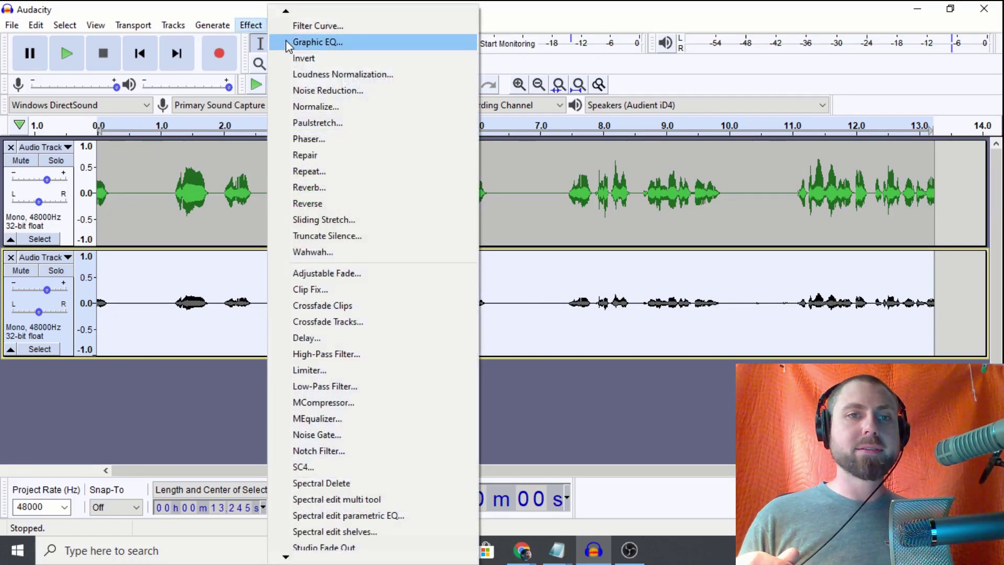
{"action": "left_click", "coordinate": [308, 76]}
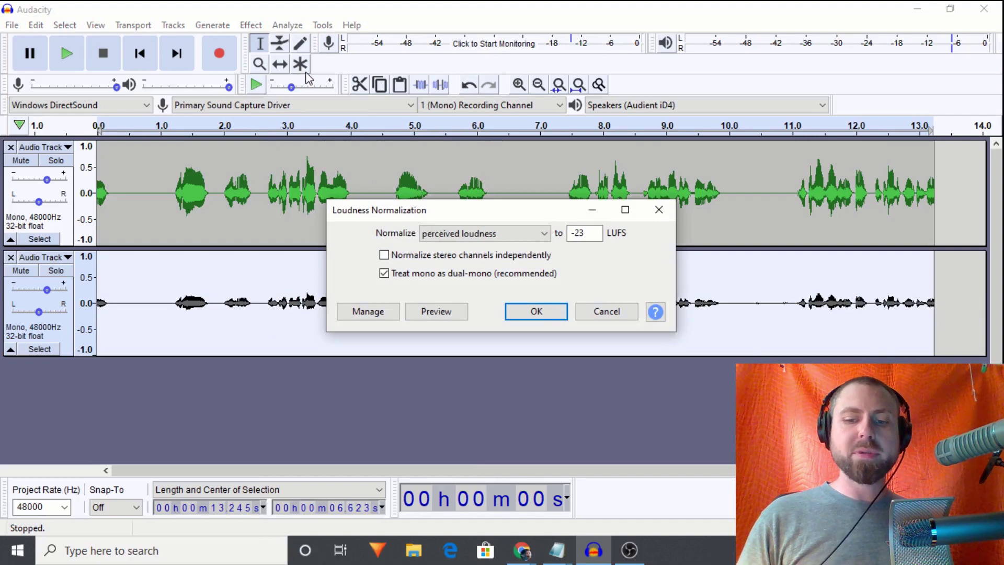
{"action": "key", "text": "Return"}
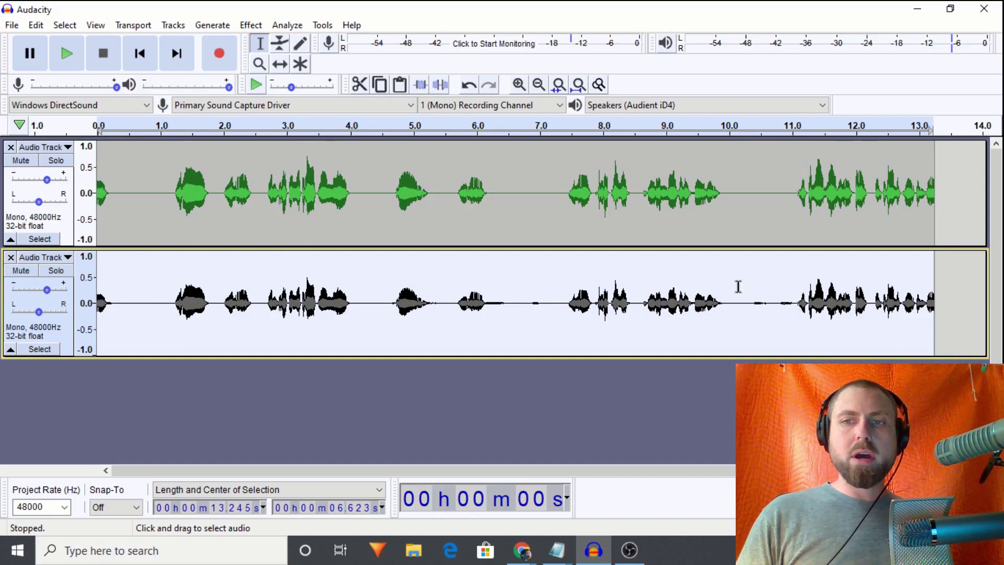
Examine the quiet gap before the first second and the speech around 3 to 5 seconds to compare both tracks' noise.
{"action": "left_click_drag", "start_coordinate": [170, 303], "coordinate": [139, 303]}
{"action": "left_click", "coordinate": [157, 303]}
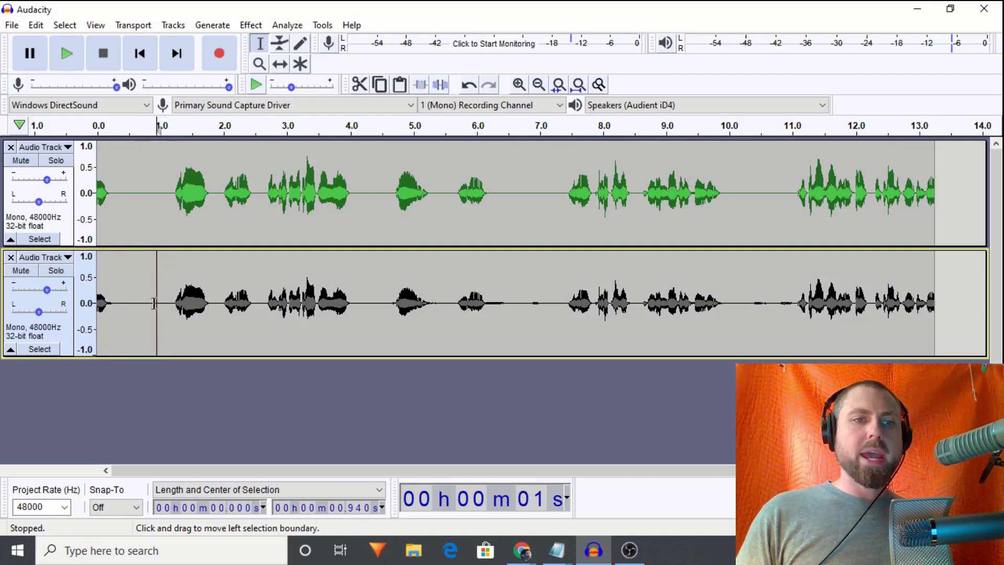
{"action": "left_click", "coordinate": [135, 303]}
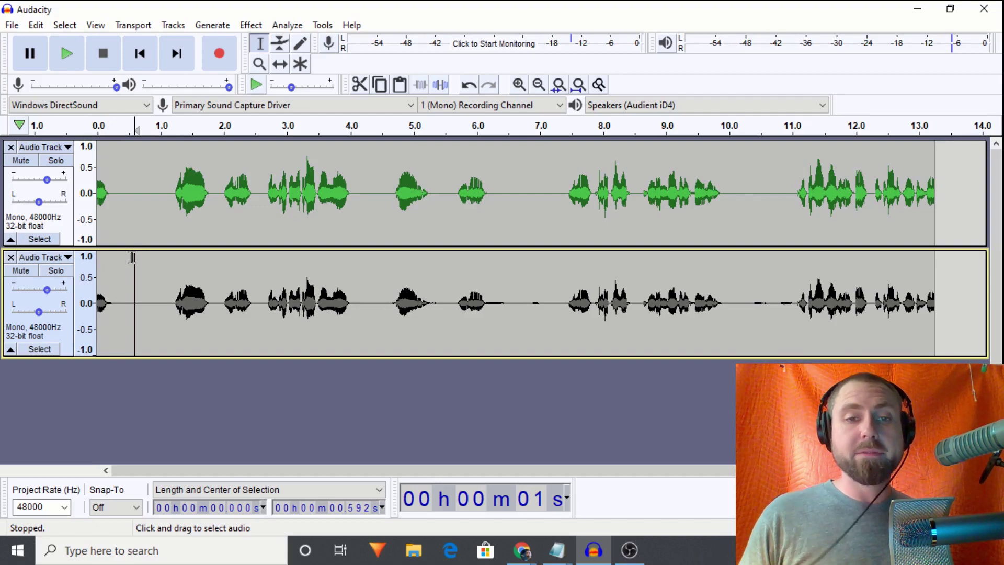
{"action": "left_click", "coordinate": [144, 216]}
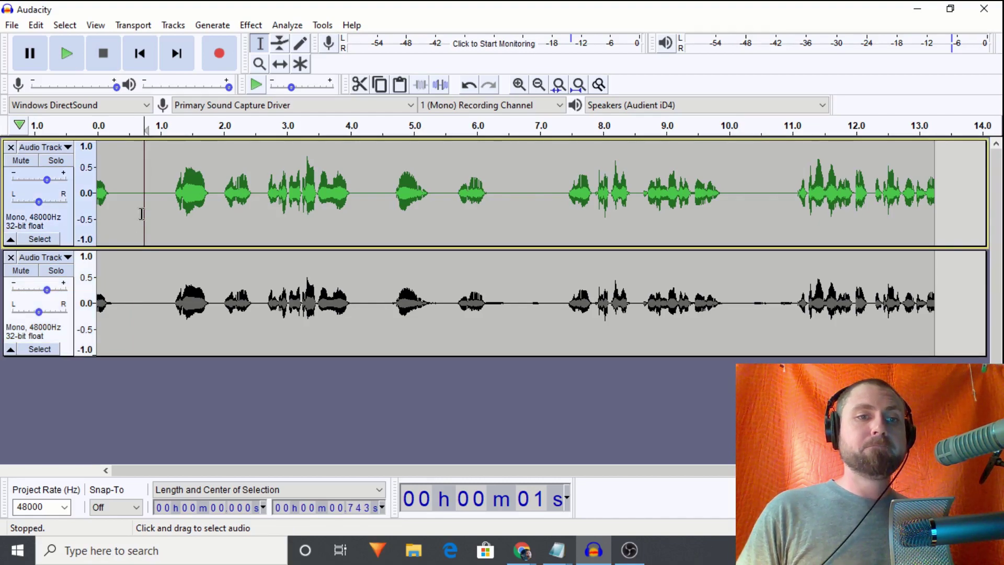
{"action": "left_click", "coordinate": [151, 309]}
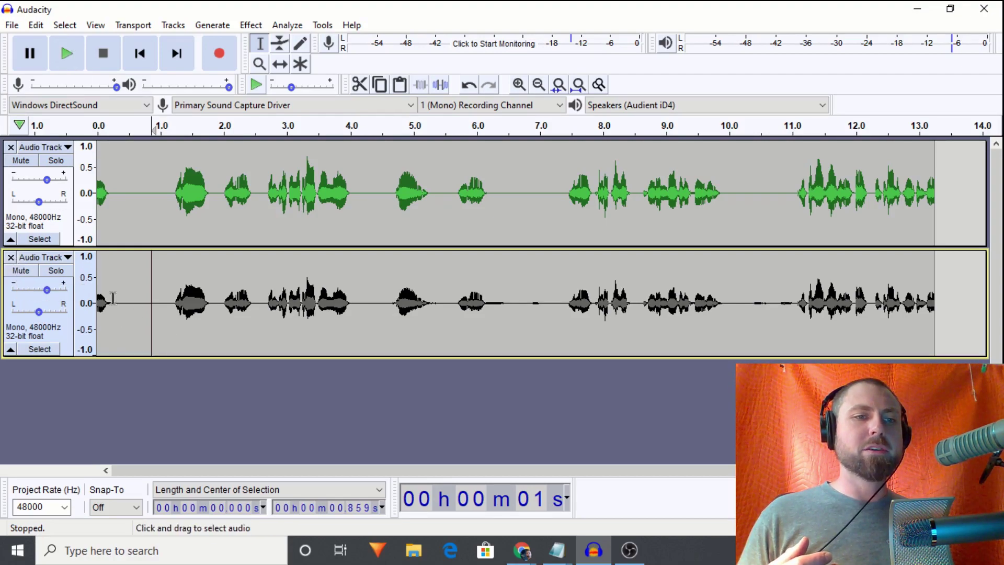
{"action": "left_click", "coordinate": [414, 299]}
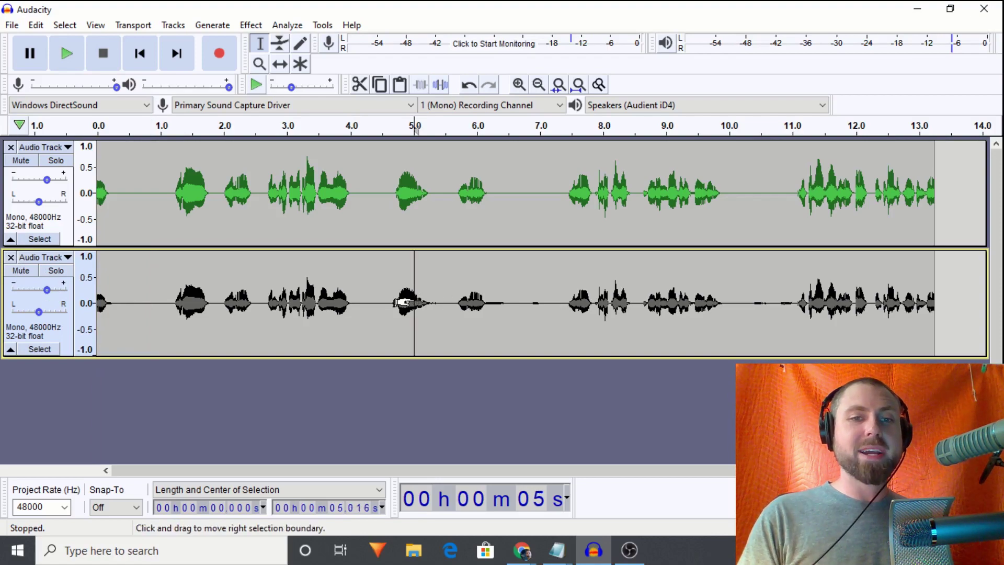
{"action": "left_click", "coordinate": [292, 295]}
Undo the Loudness Normalization of the lower track and the Normalize effect on the upper track.
{"action": "left_click", "coordinate": [27, 271]}
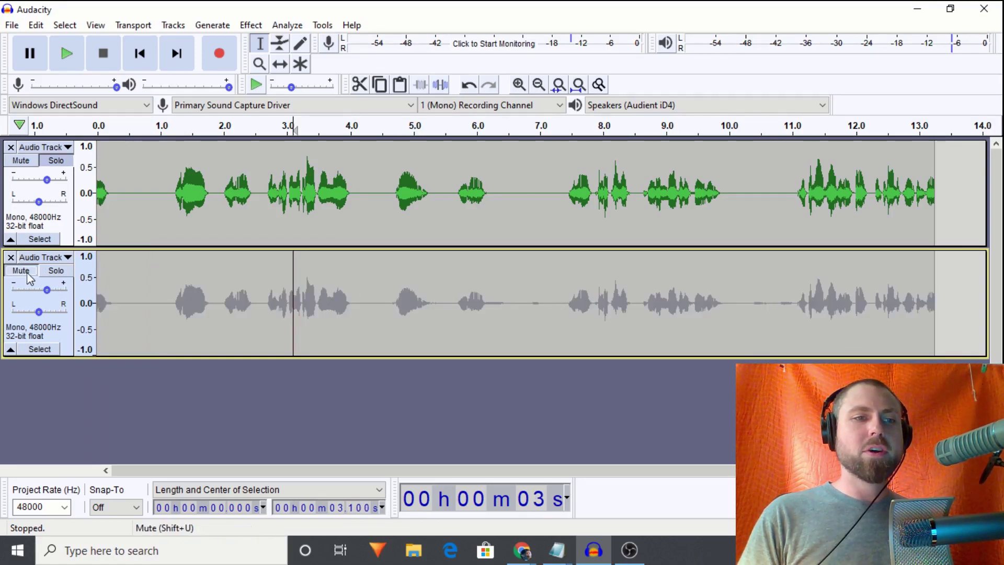
{"action": "left_click", "coordinate": [44, 25]}
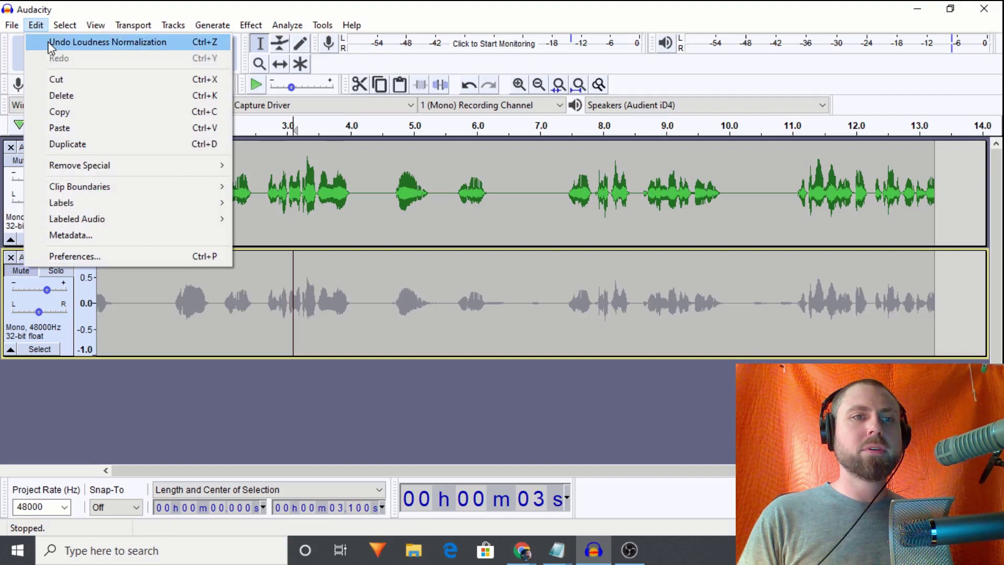
{"action": "left_click", "coordinate": [58, 42]}
{"action": "left_click", "coordinate": [44, 25]}
{"action": "left_click", "coordinate": [57, 42]}
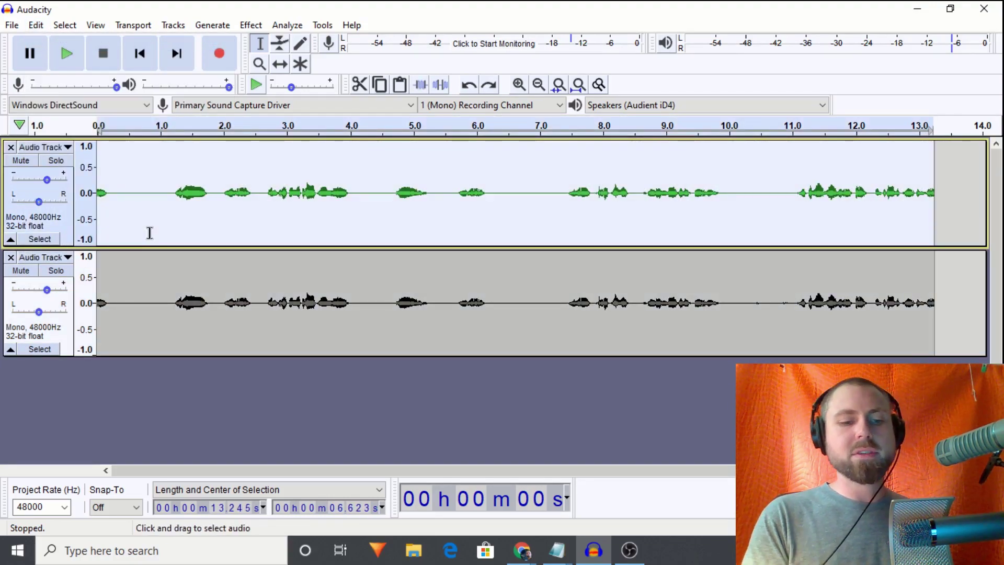
Duplicate the upper gated track, move the copy up directly beneath the original, and mute the ungated track.
{"action": "key", "text": "ctrl+d"}
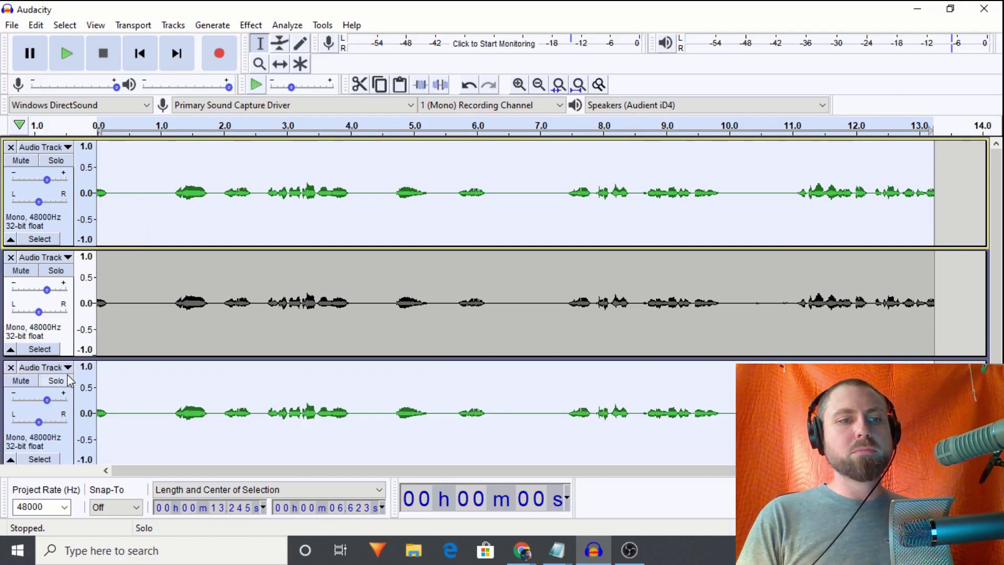
{"action": "left_click", "coordinate": [51, 367]}
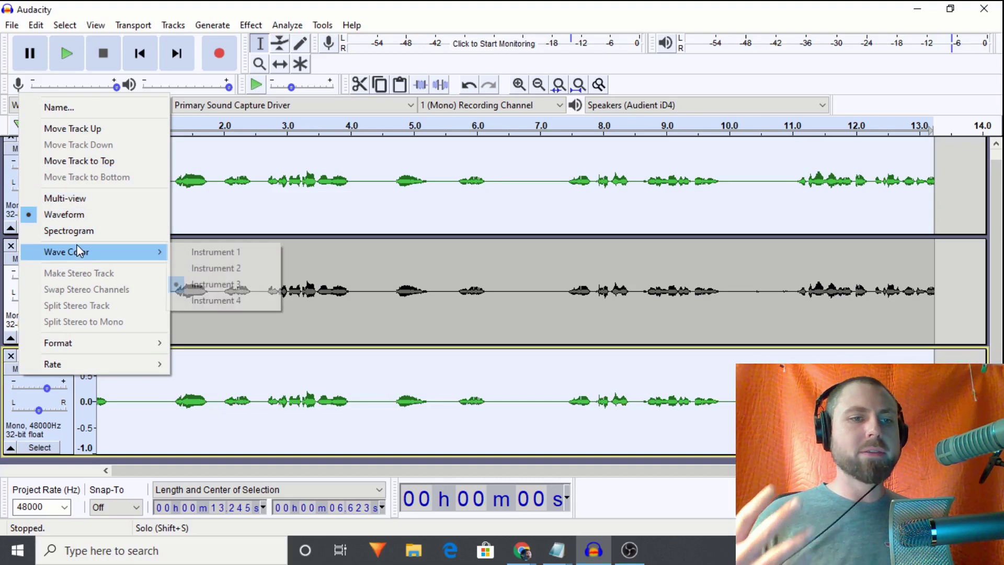
{"action": "left_click", "coordinate": [81, 131]}
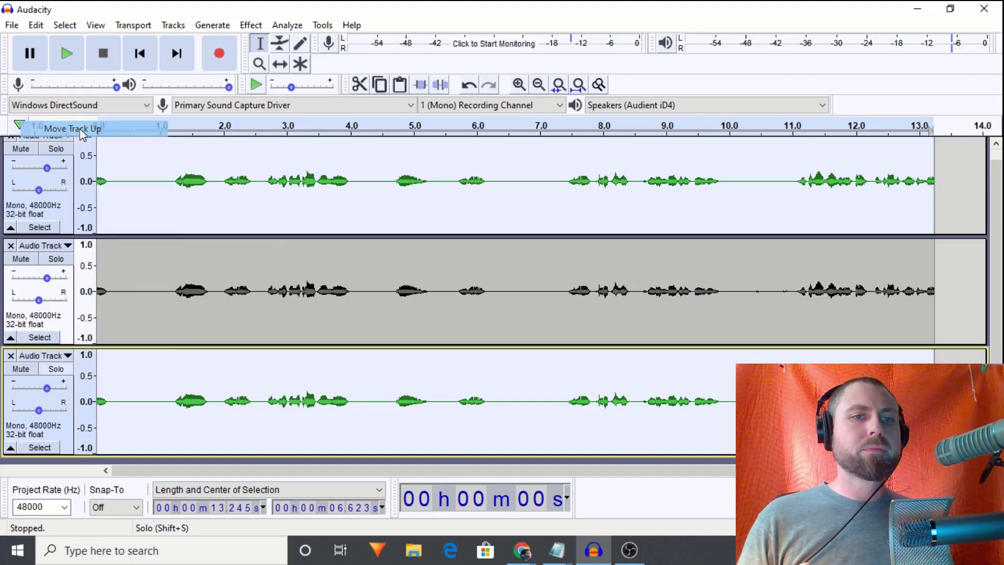
{"action": "left_click", "coordinate": [35, 374]}
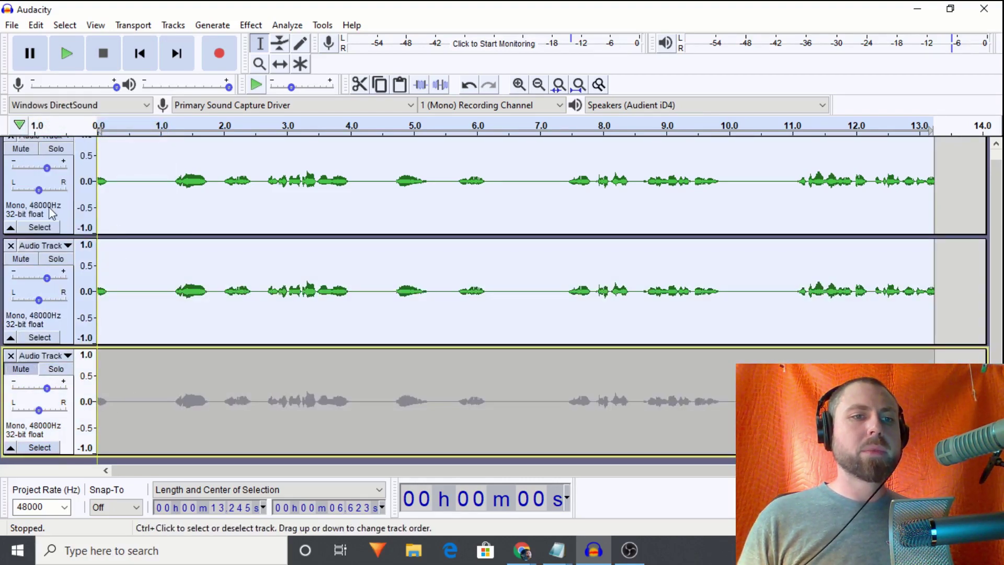
Apply Normalize to the entire topmost gated track.
{"action": "left_click", "coordinate": [178, 200]}
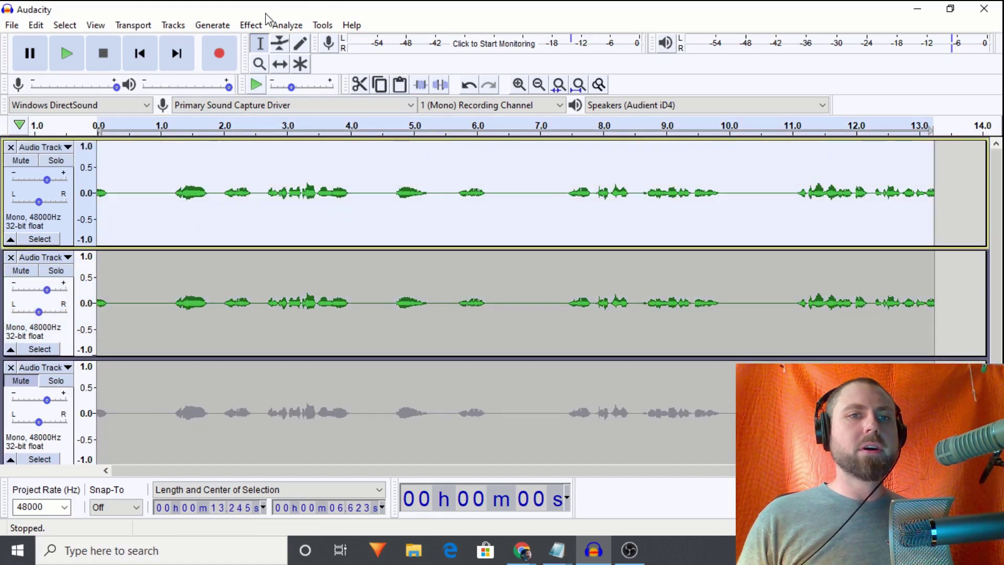
{"action": "left_click", "coordinate": [250, 26]}
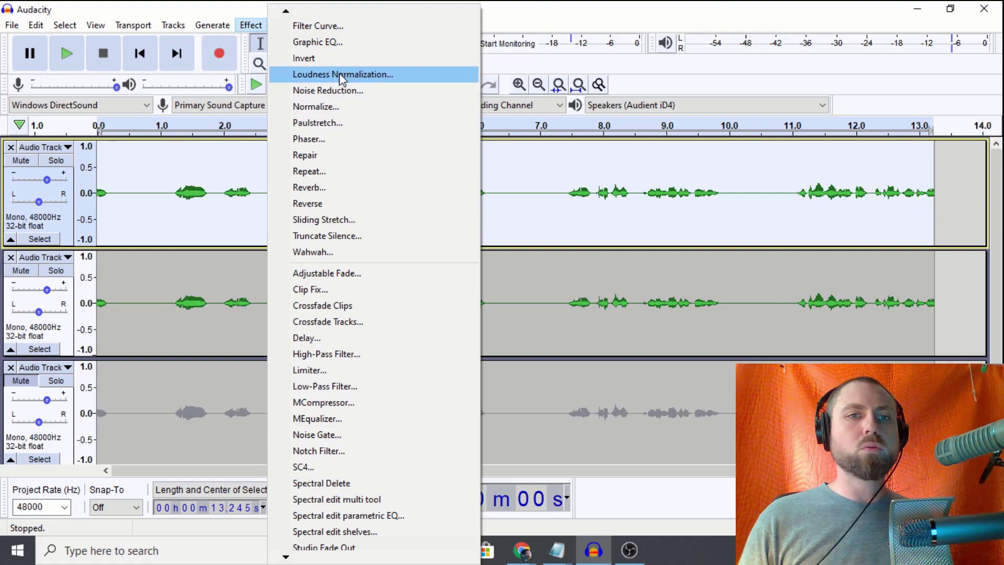
{"action": "left_click", "coordinate": [332, 107]}
{"action": "key", "text": "Return"}
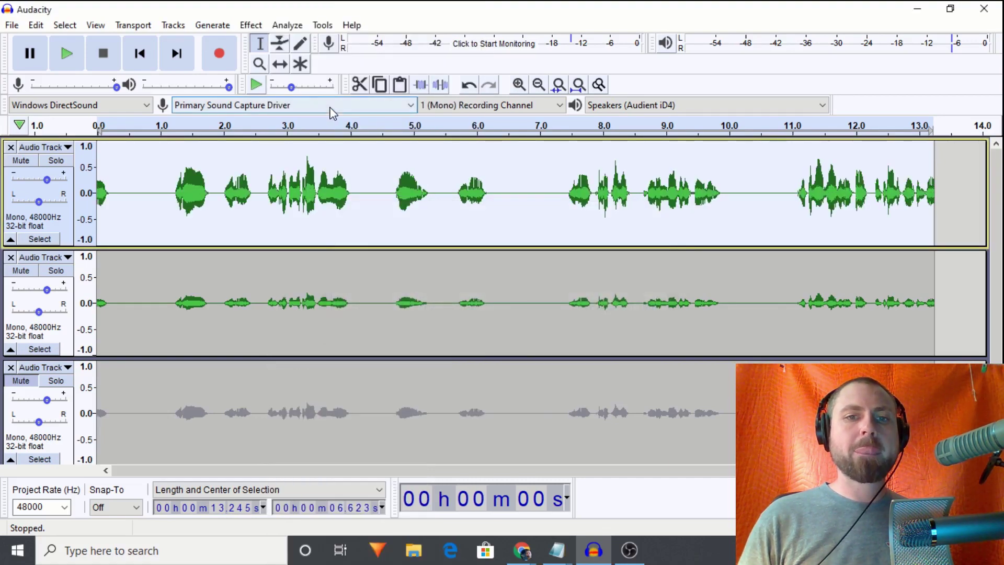
Apply Loudness Normalization to the entire middle gated copy with perceived loudness at -23 LUFS.
{"action": "double_click", "coordinate": [307, 307]}
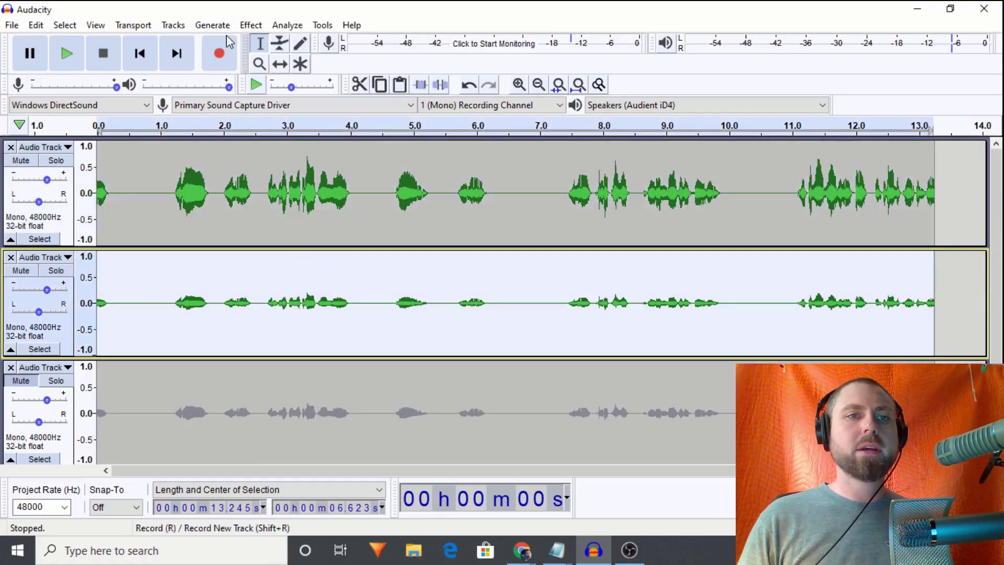
{"action": "left_click", "coordinate": [253, 26]}
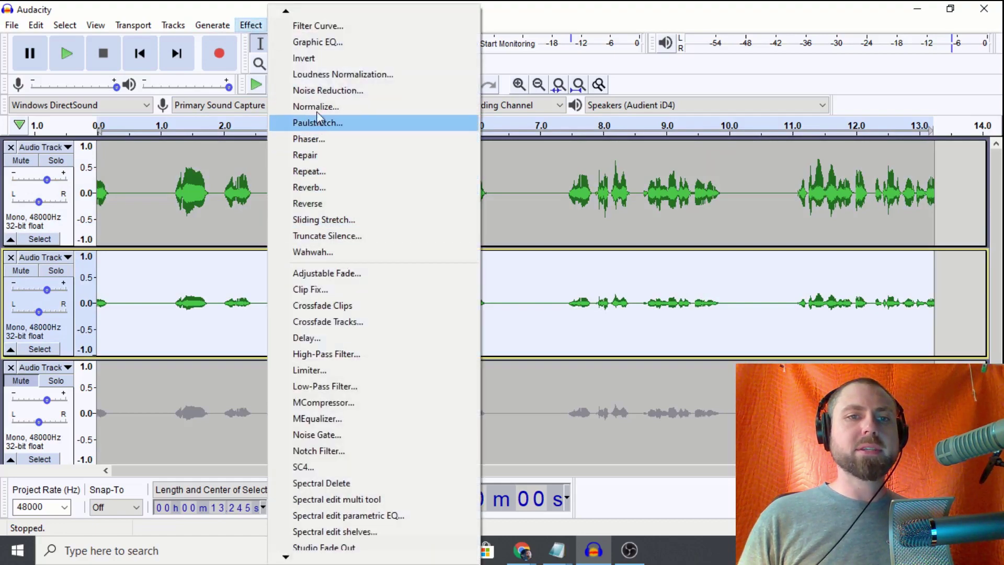
{"action": "left_click", "coordinate": [317, 74]}
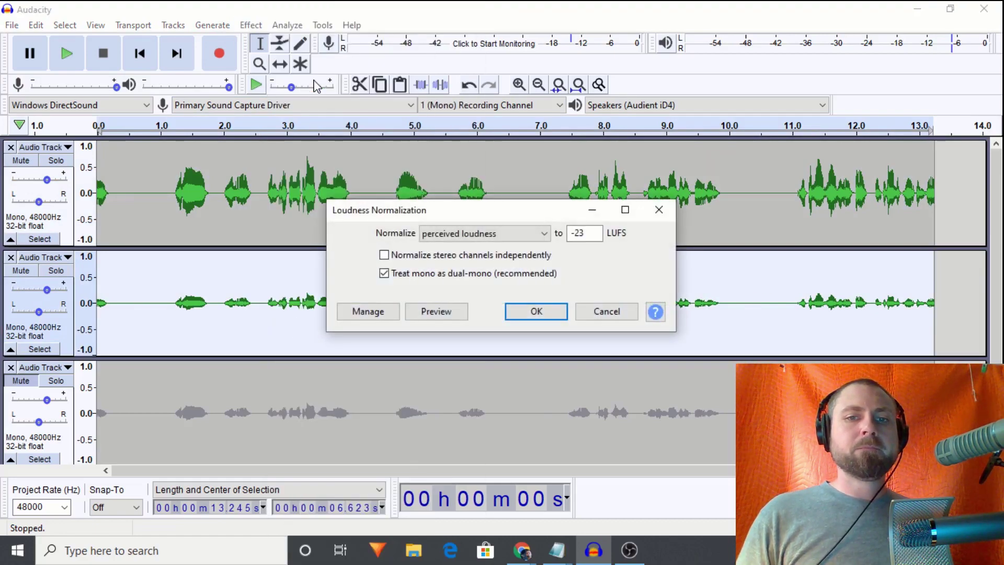
{"action": "key", "text": "Return"}
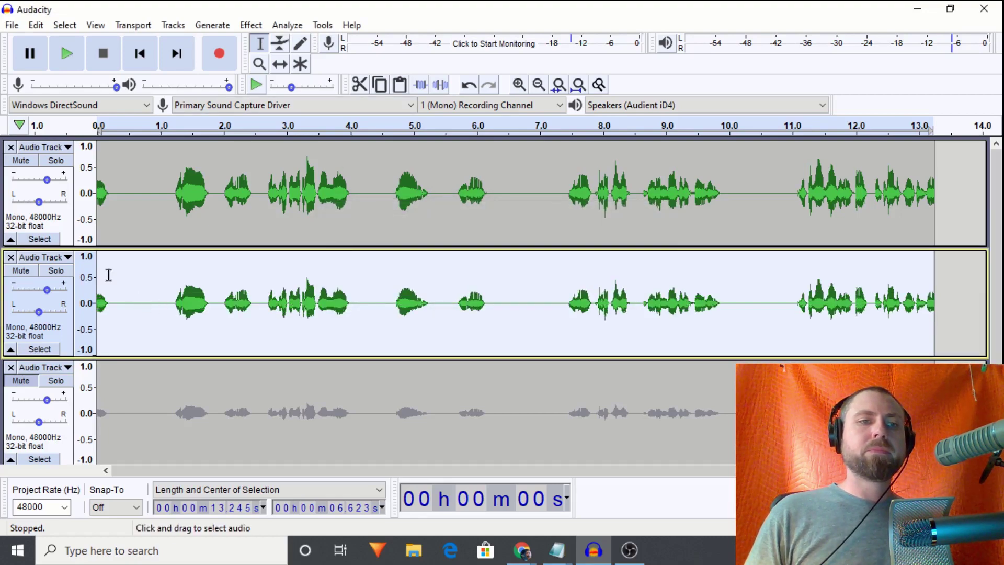
Solo the top normalized track, play it from about 0.67 seconds, and set its gain to 0 dB.
{"action": "left_click", "coordinate": [54, 163]}
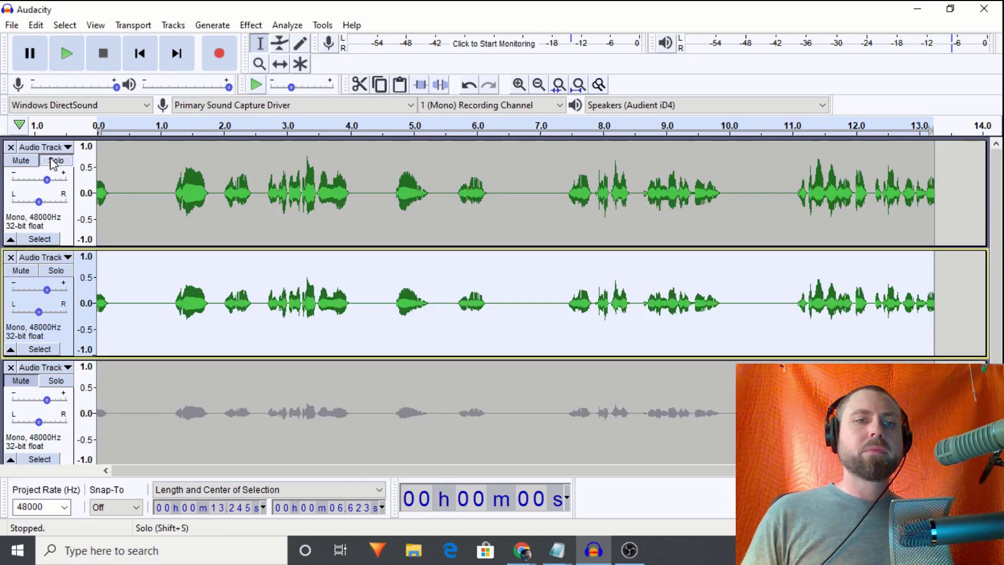
{"action": "left_click", "coordinate": [140, 208]}
{"action": "key", "text": "space"}
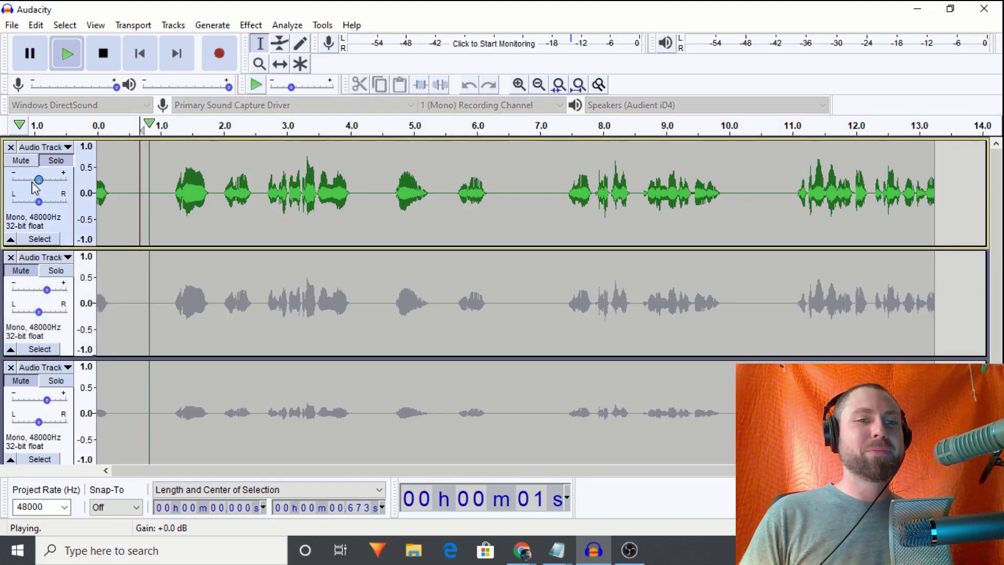
{"action": "left_click_drag", "start_coordinate": [47, 179], "coordinate": [36, 187]}
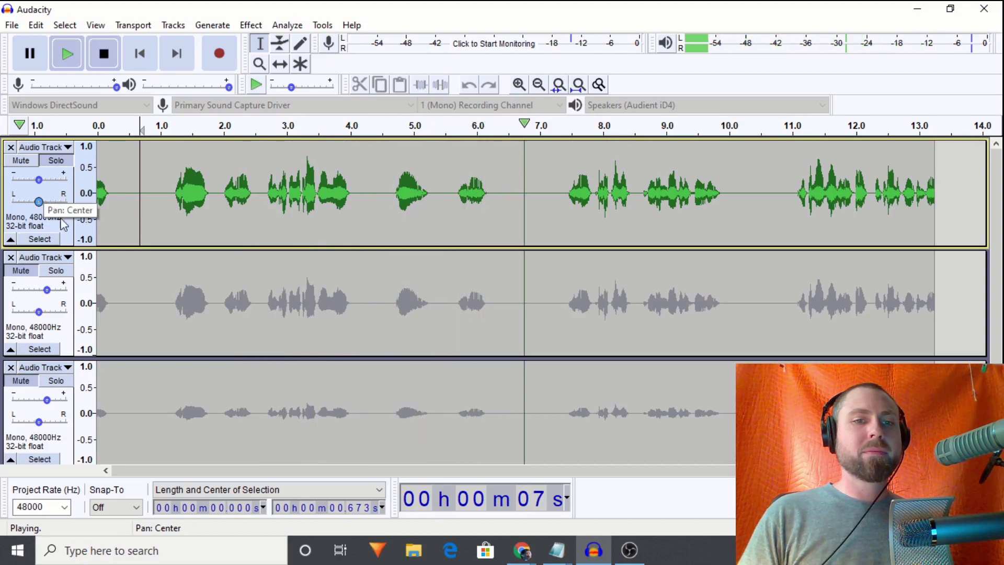
{"action": "key", "text": "space"}
Set the middle loudness-normalized track's gain to 0 dB and play it soloed from about 0.67 seconds.
{"action": "left_click_drag", "start_coordinate": [47, 289], "coordinate": [39, 290]}
{"action": "key", "text": "space"}
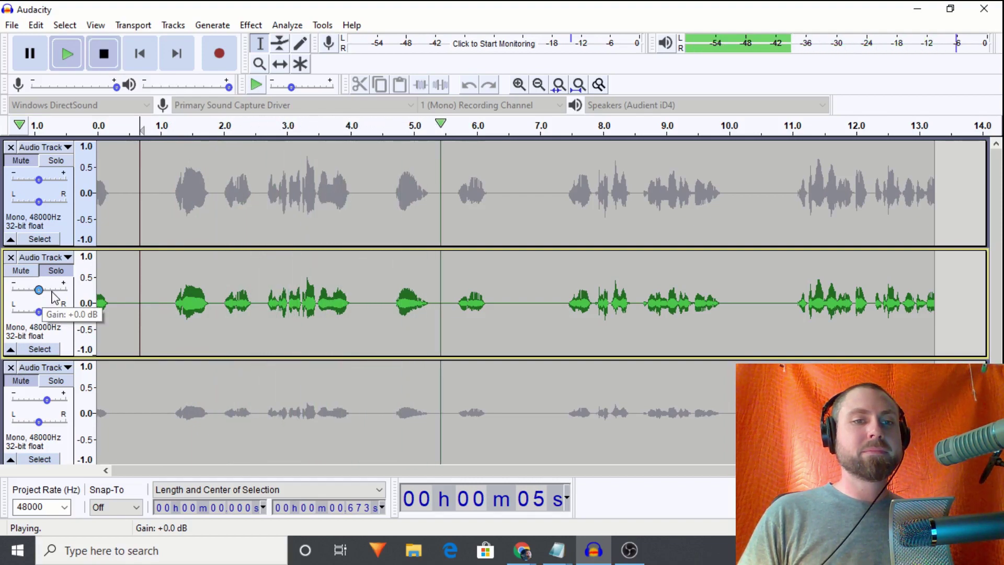
{"action": "key", "text": "space"}
Replay the soloed top track and the soloed middle track from about 0.67 seconds to compare the two normalization methods.
{"action": "key", "text": "space"}
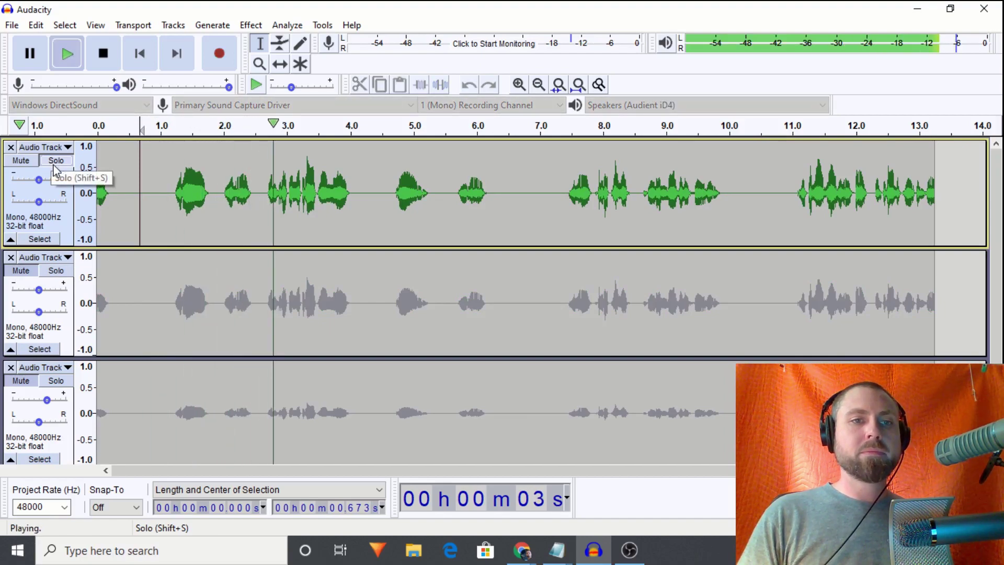
{"action": "key", "text": "space"}
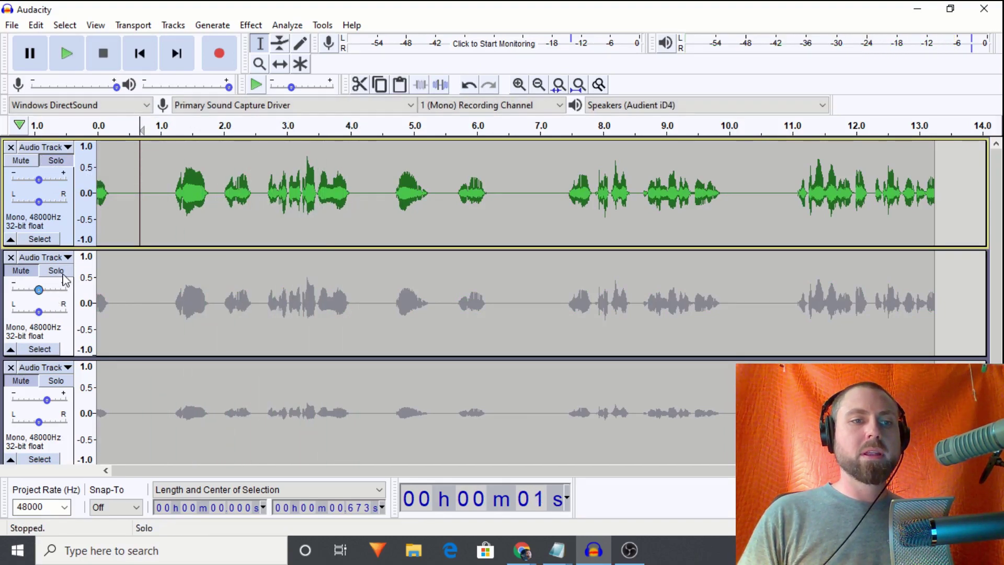
{"action": "left_click", "coordinate": [61, 272]}
{"action": "key", "text": "space"}
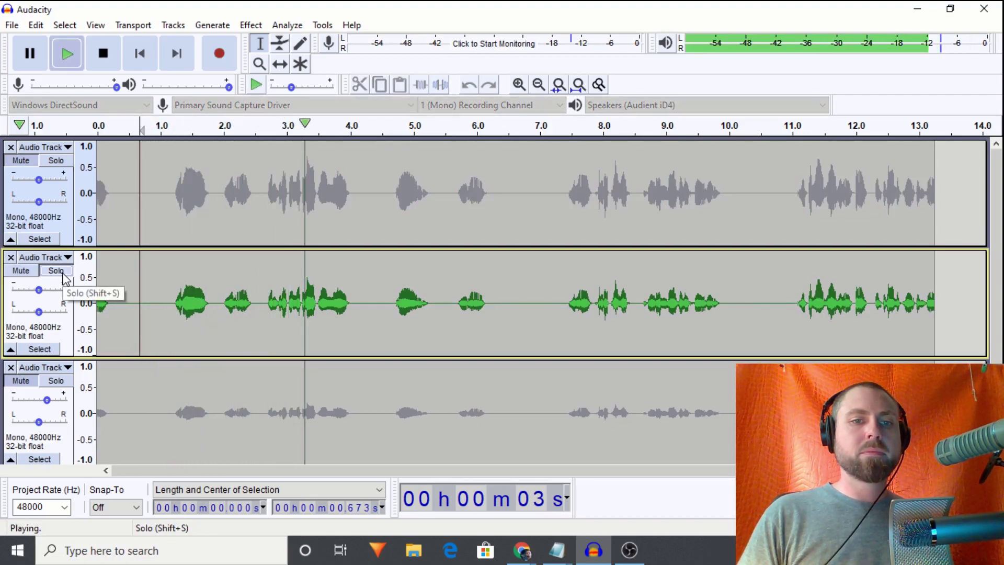
{"action": "key", "text": "space"}
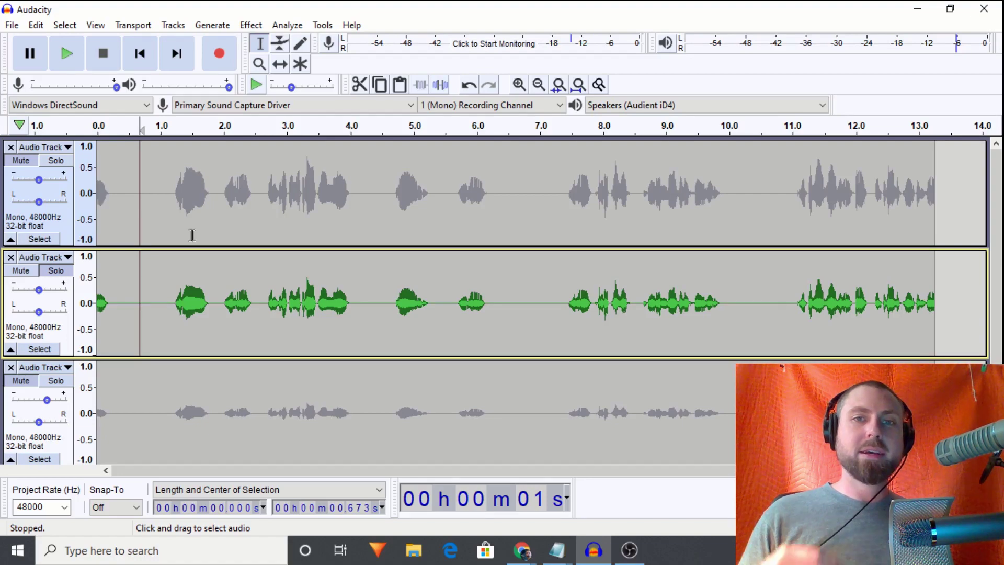
Open the effect plug-in manager, show only the disabled plug-ins, and close it again.
{"action": "left_click", "coordinate": [248, 26]}
{"action": "left_click", "coordinate": [256, 10]}
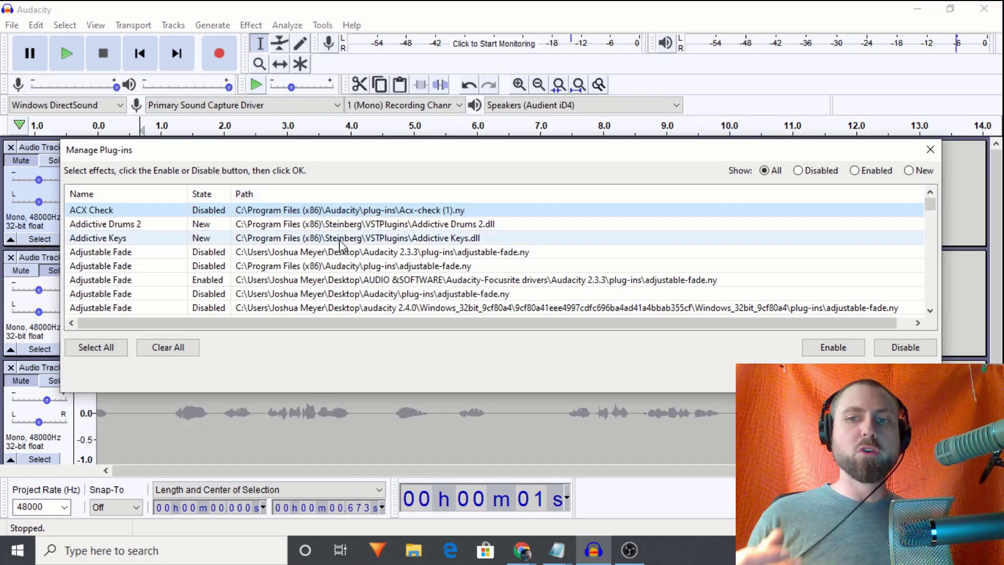
{"action": "left_click", "coordinate": [799, 172]}
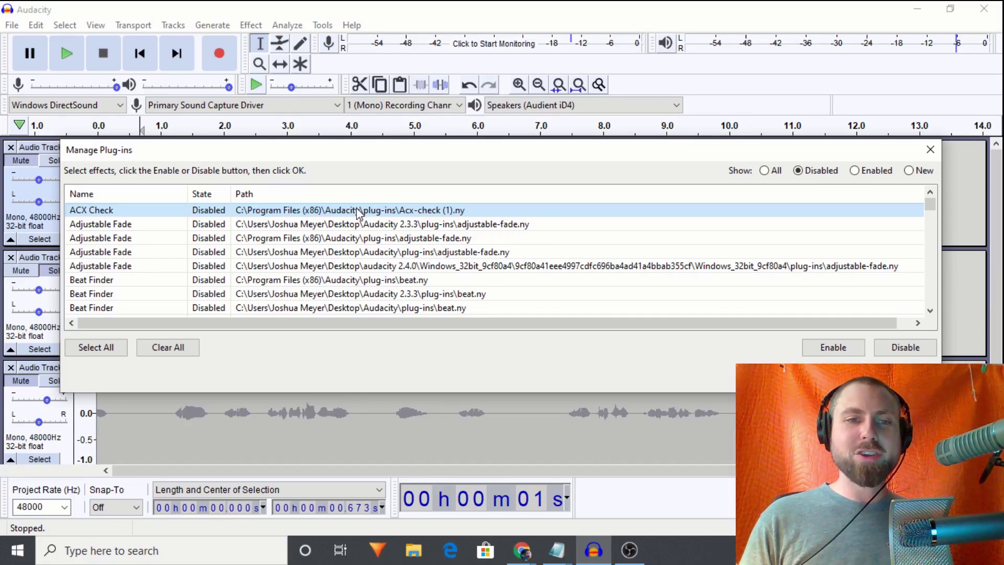
{"action": "left_click", "coordinate": [929, 151]}
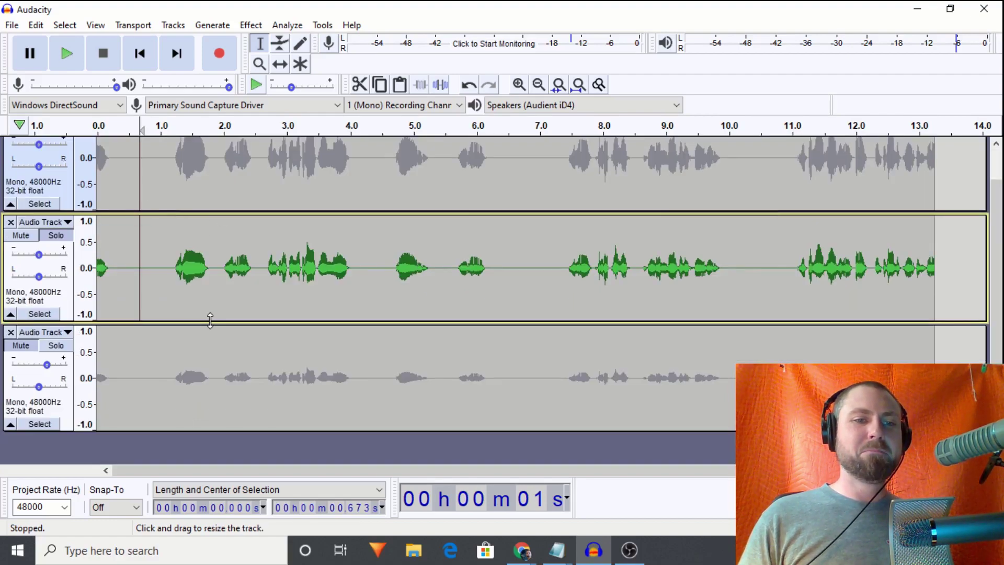
Mute the loudness-normalized track and duplicate the entire quieter voice track below it.
{"action": "scroll", "coordinate": [199, 322], "scroll_direction": "down", "scroll_amount": 1}
{"action": "double_click", "coordinate": [175, 369]}
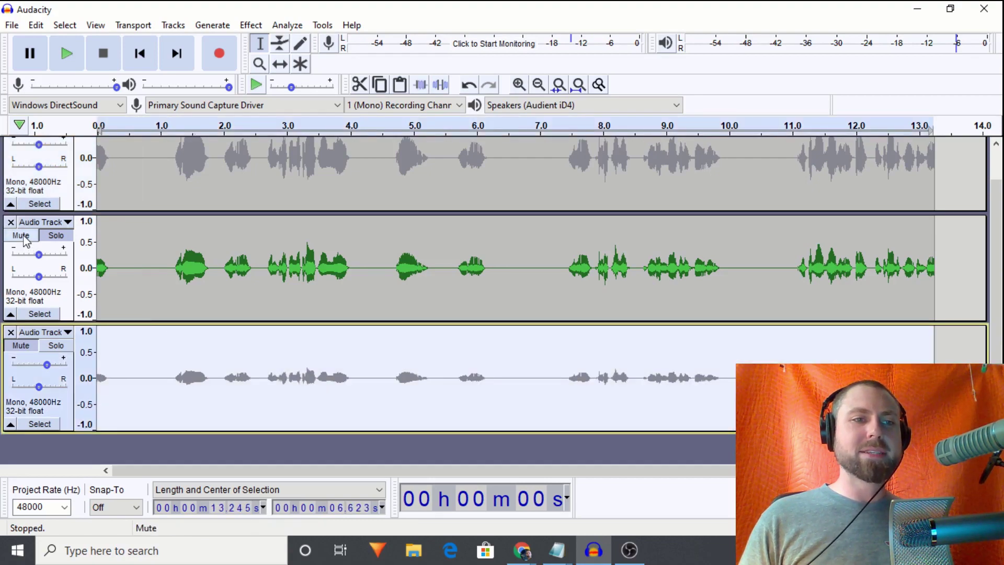
{"action": "left_click", "coordinate": [21, 235]}
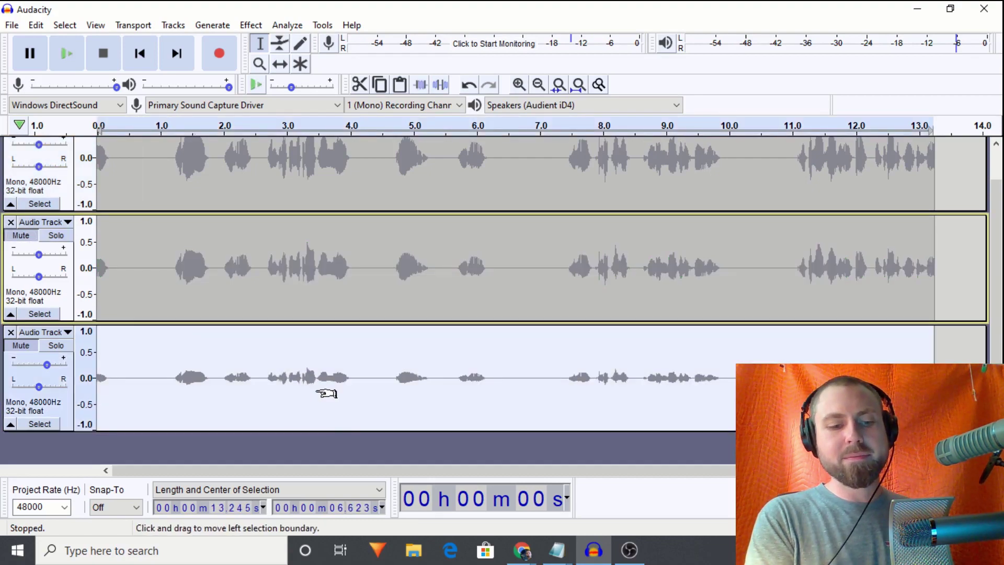
{"action": "key", "text": "ctrl+d"}
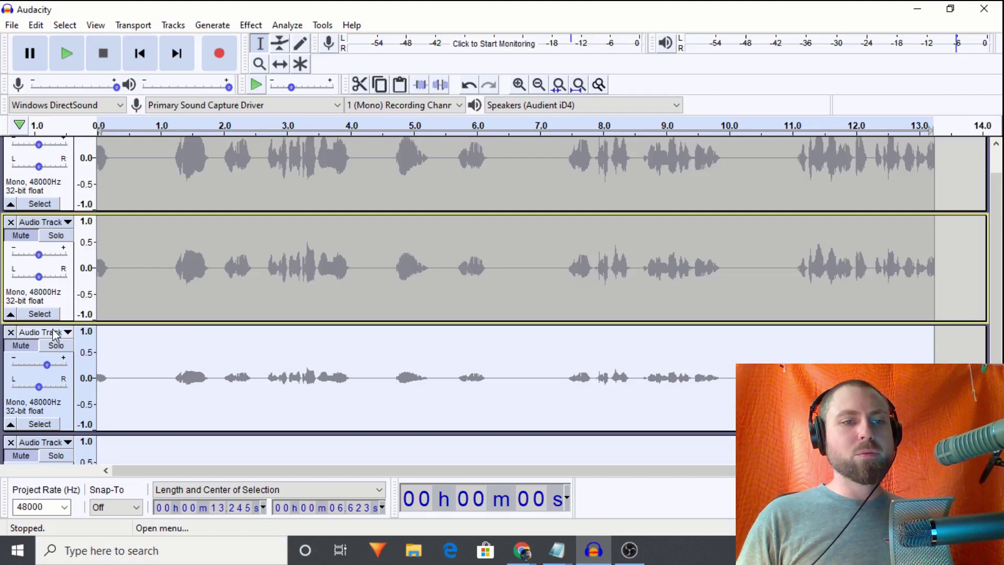
Apply Noise Gate to the whole upper quiet track with -40 dB level reduction, -40.10 dB threshold, and 250 ms attack/decay.
{"action": "double_click", "coordinate": [133, 367]}
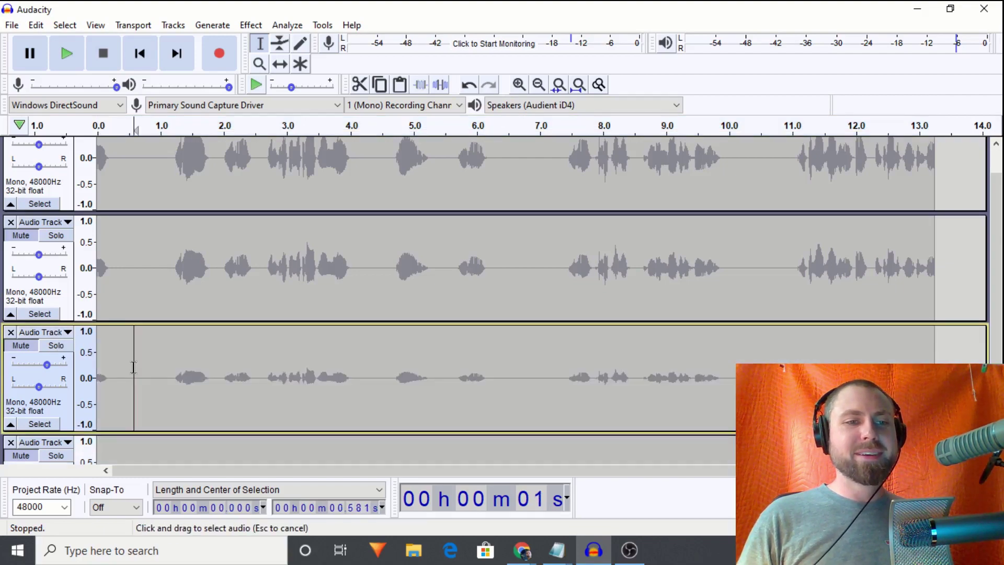
{"action": "left_click", "coordinate": [251, 25]}
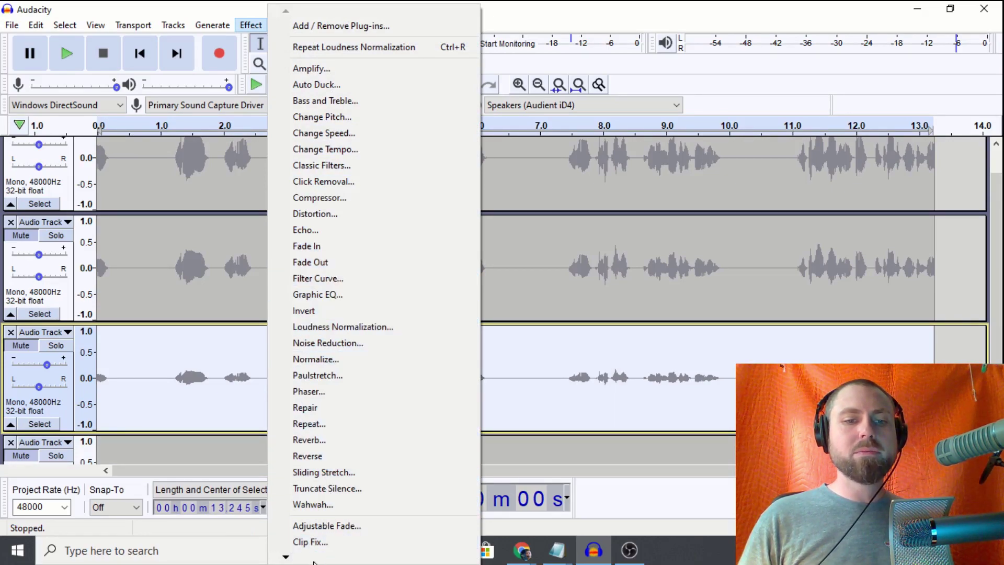
{"action": "mouse_move", "coordinate": [314, 562]}
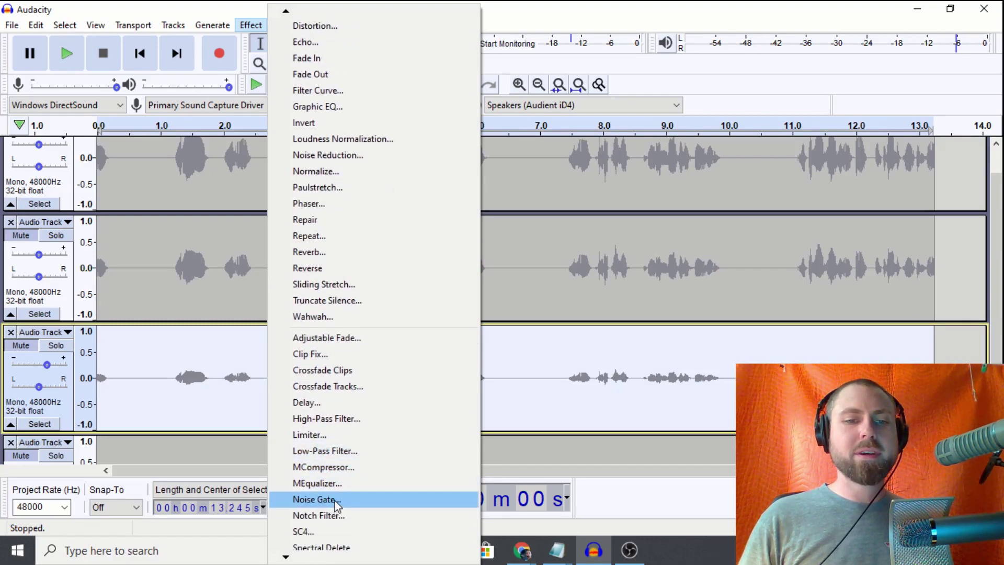
{"action": "left_click", "coordinate": [334, 500]}
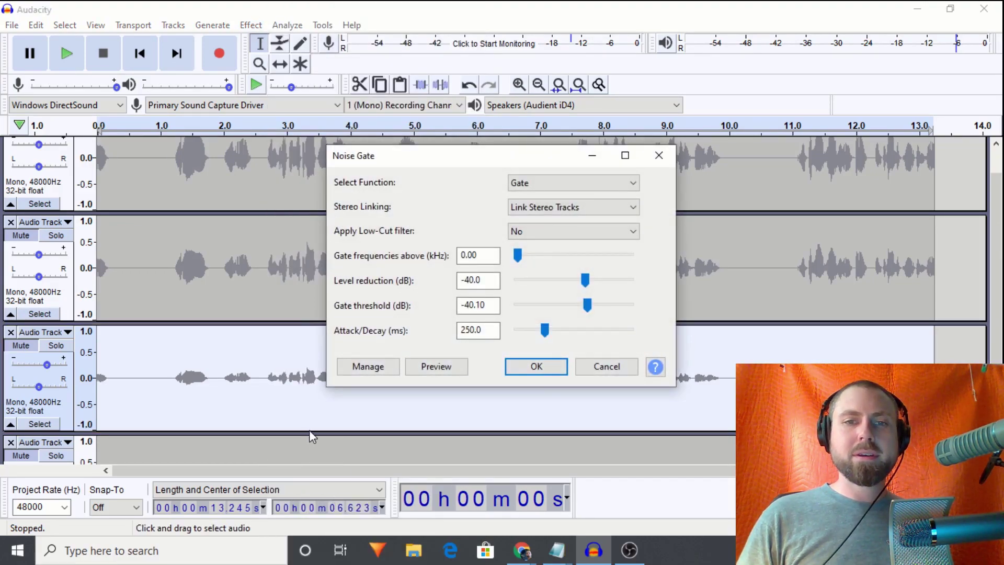
{"action": "key", "text": "Return"}
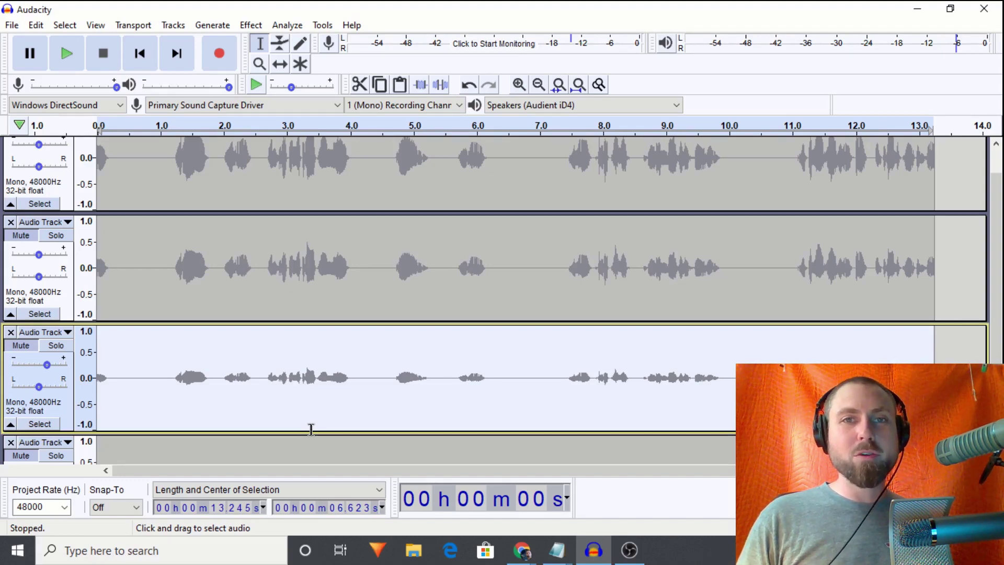
Solo the ungated duplicate at the bottom and play it from about 3.55 seconds.
{"action": "scroll", "coordinate": [143, 343], "scroll_direction": "down", "scroll_amount": 2}
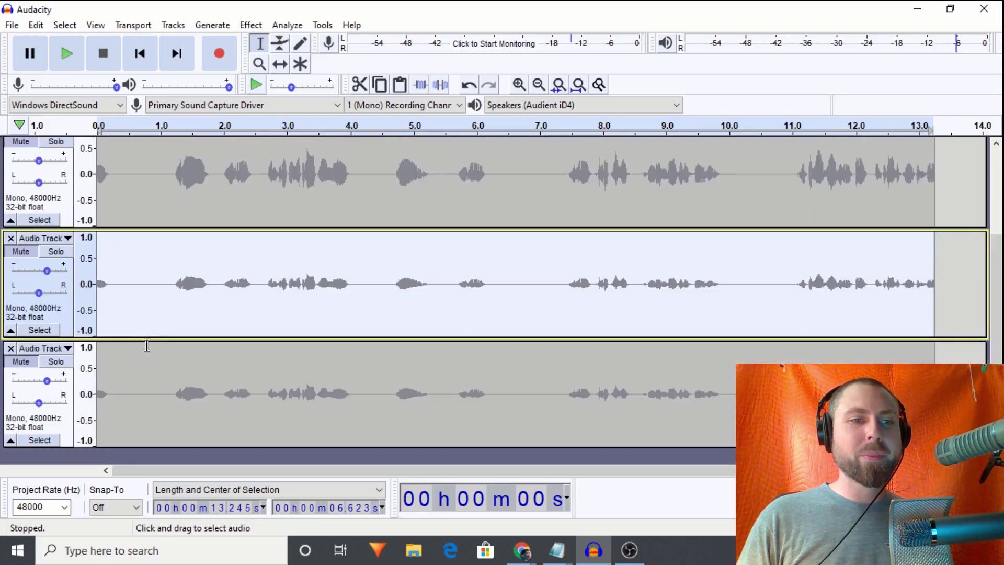
{"action": "left_click", "coordinate": [56, 252]}
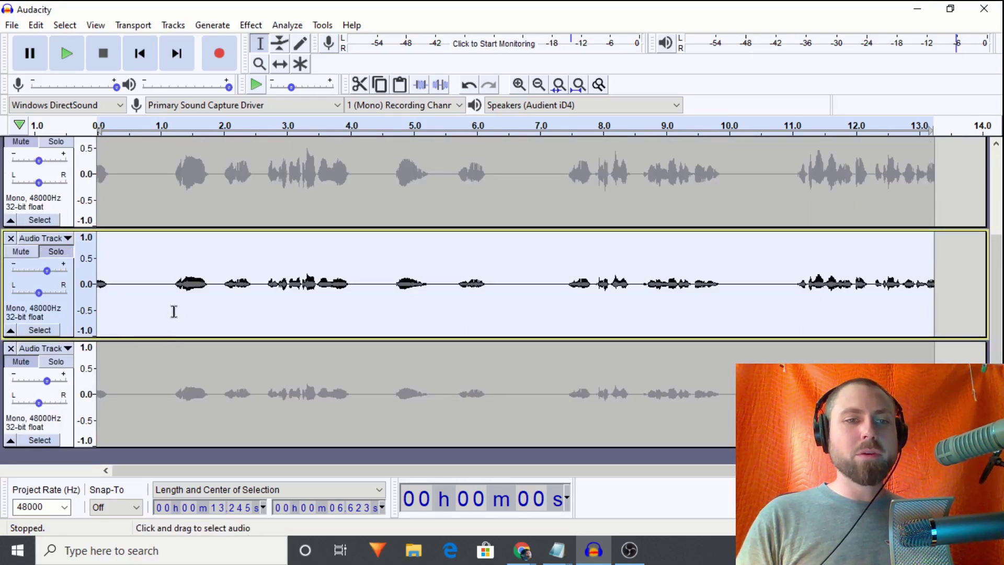
{"action": "left_click", "coordinate": [56, 361]}
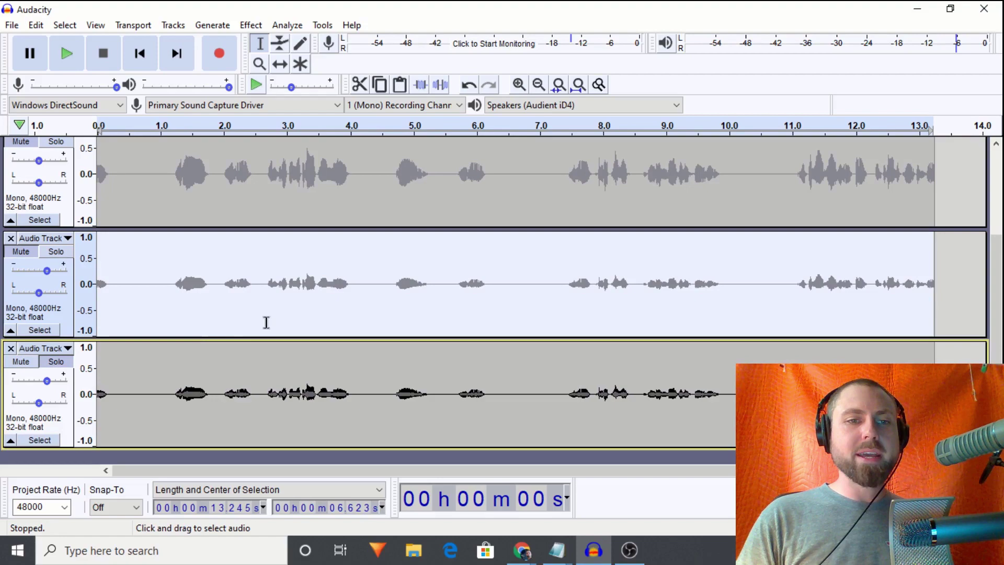
{"action": "left_click", "coordinate": [322, 398]}
{"action": "key", "text": "space"}
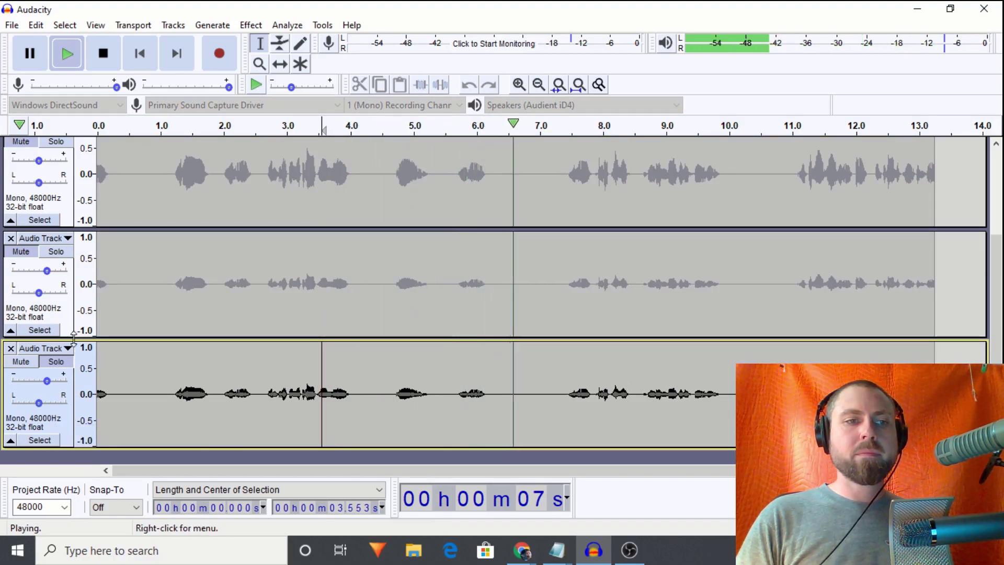
{"action": "key", "text": "space"}
Solo the gated track above the duplicate and play it from about 3.55 seconds for comparison.
{"action": "left_click", "coordinate": [60, 311]}
{"action": "left_click", "coordinate": [56, 252]}
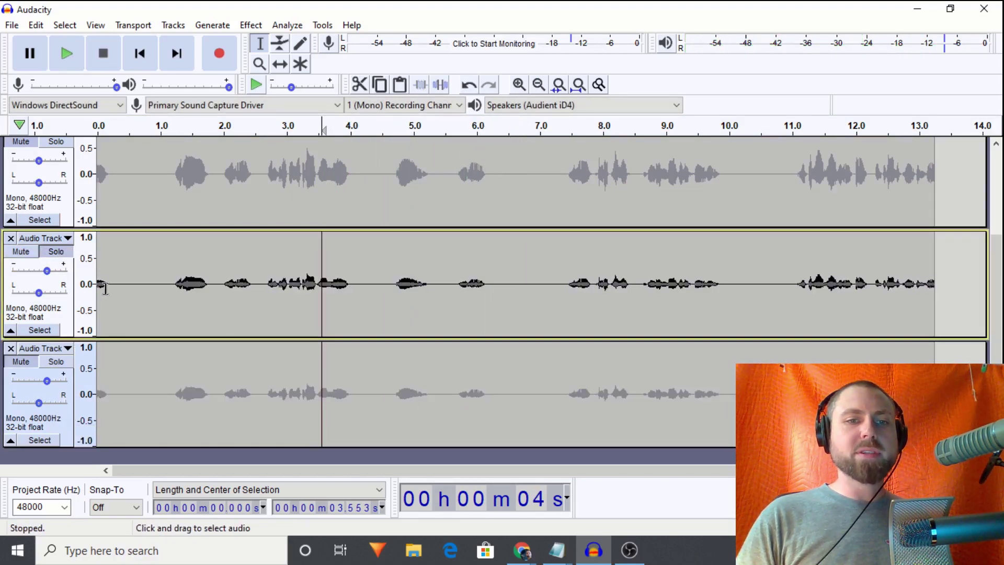
{"action": "key", "text": "space"}
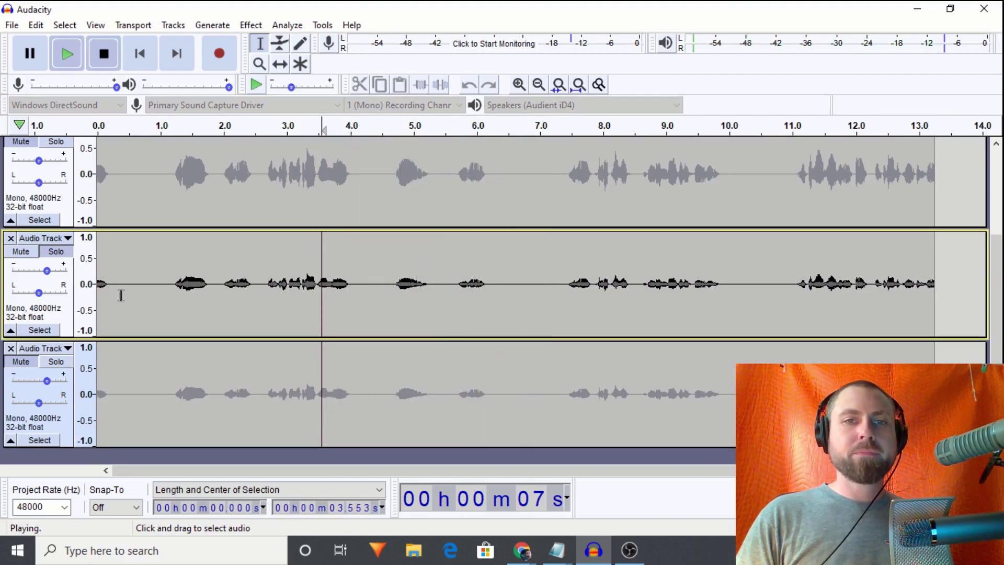
{"action": "key", "text": "space"}
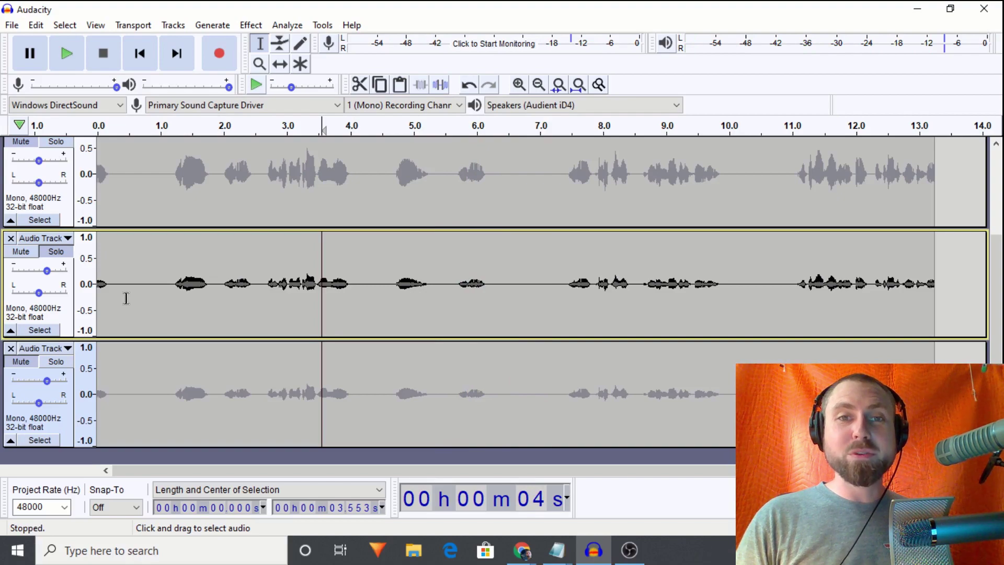